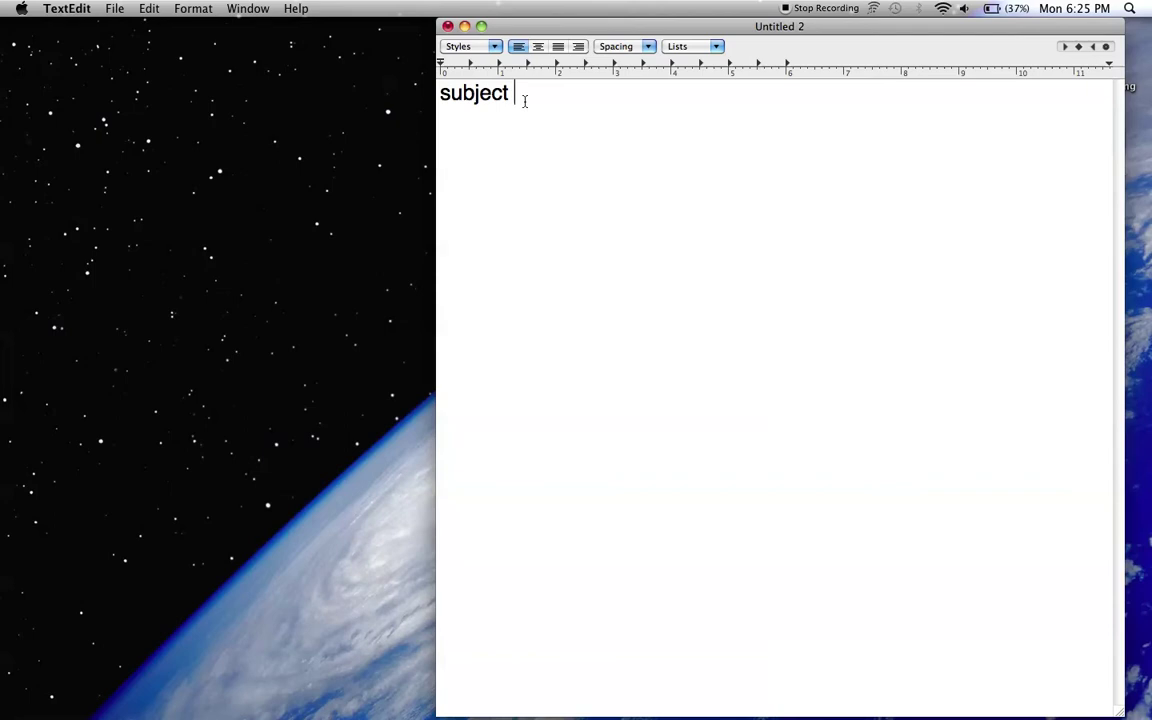
Step: Type ': How to make money online' after 'subject' on the first line
text(: H)
text(ow)
key(BackSpace)
key(BackSpace)
key(BackSpace)
key(BackSpace)
text(: )
text(How to mak)
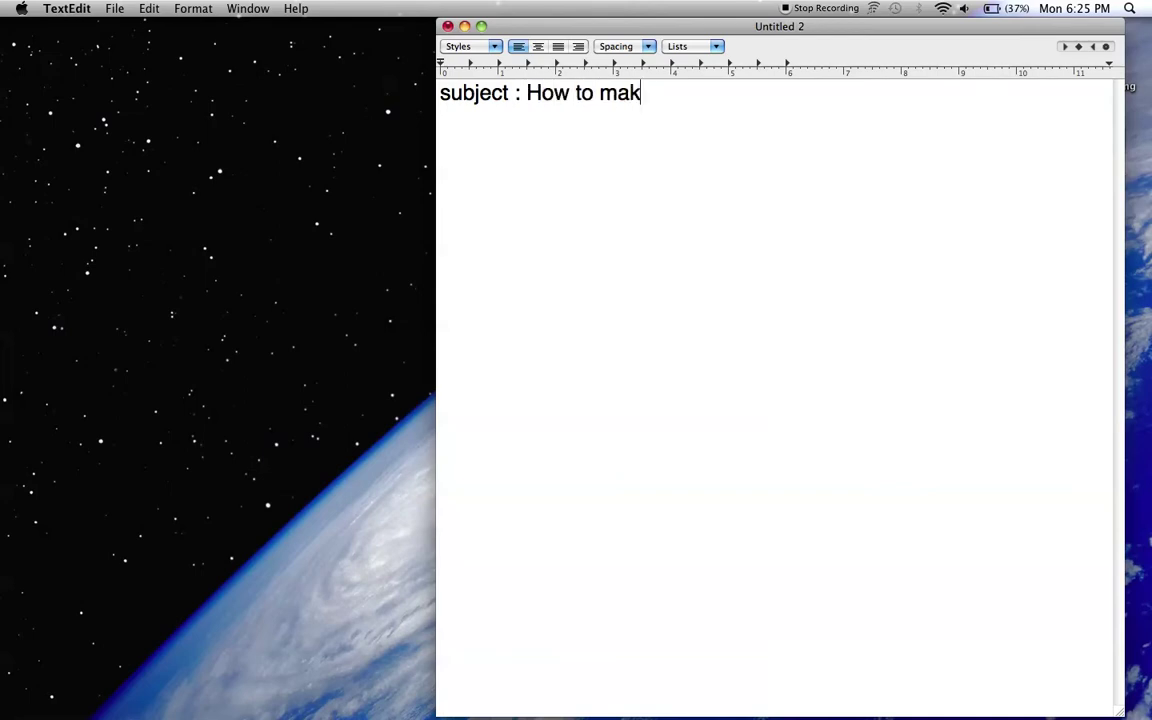
text(e money onl)
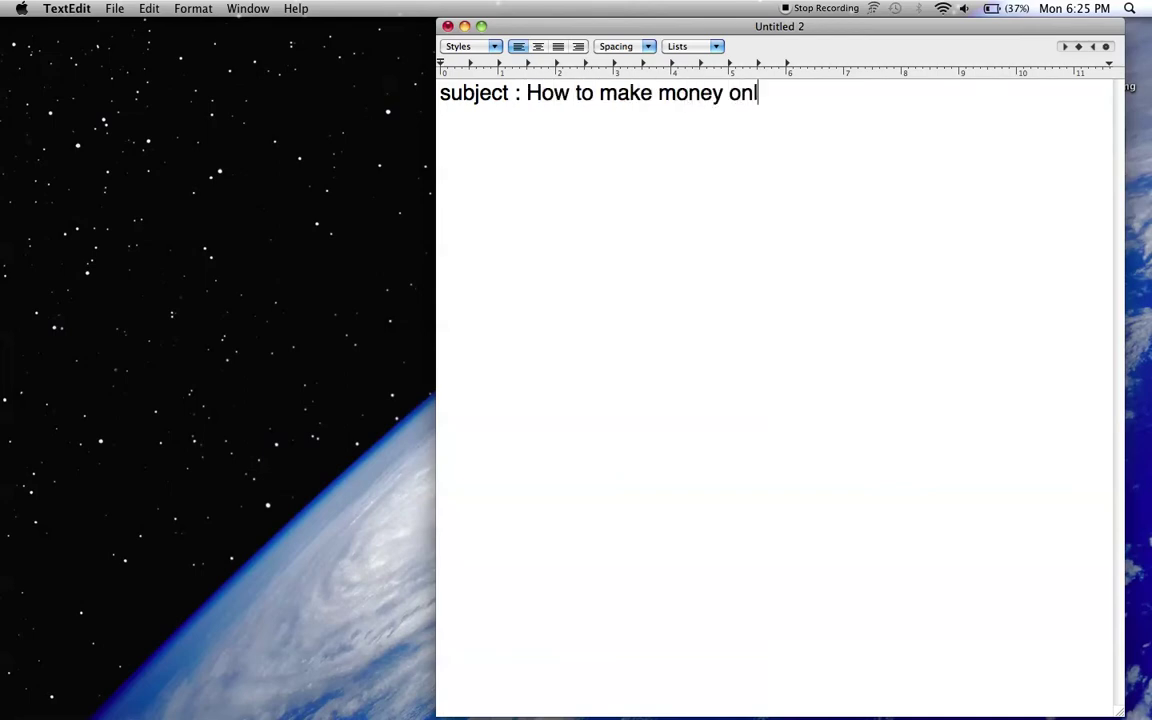
text(ine)
text(.)
Step: Remove the stray trailing period from the subject line and start a new line below it
click(849, 123)
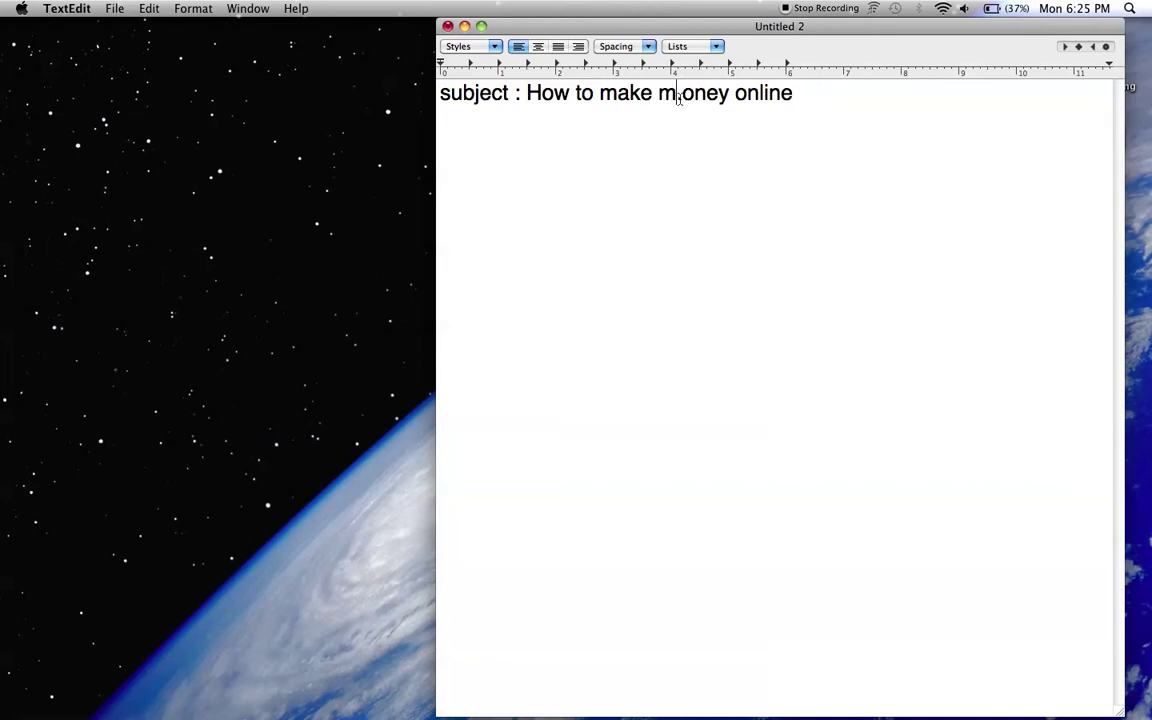
click(683, 95)
click(808, 107)
key(Left)
key(Left)
key(Left)
key(BackSpace)
key(End)
key(Return)
key(Return)
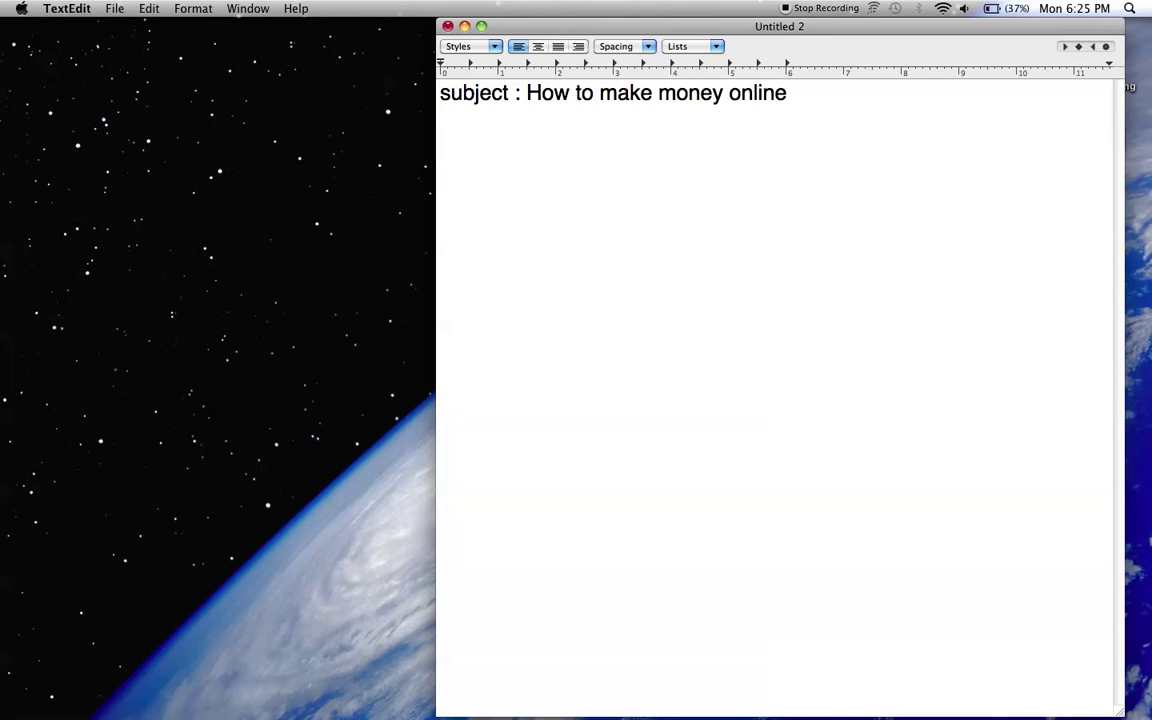
Step: Type the body text 'This is how you can create lifelong financial independence', fixing typos
text(THis)
key(BackSpace)
key(BackSpace)
key(BackSpace)
key(BackSpace)
text(his is )
text(how ou)
key(BackSpace)
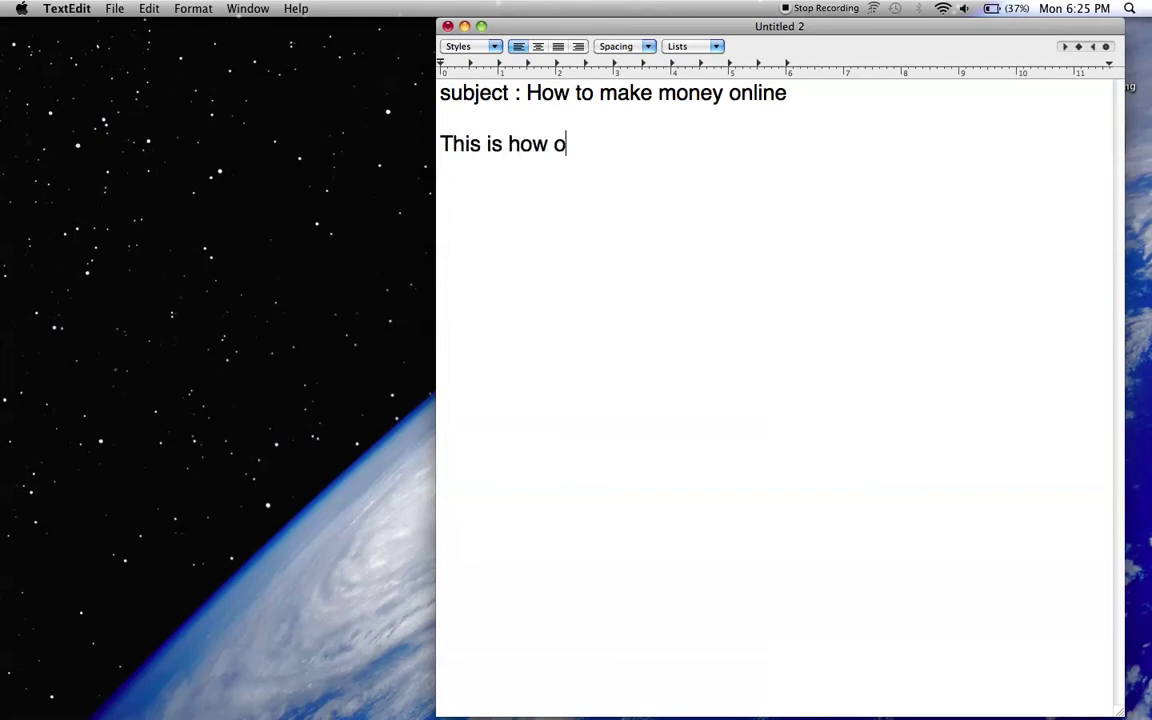
key(BackSpace)
text(you can )
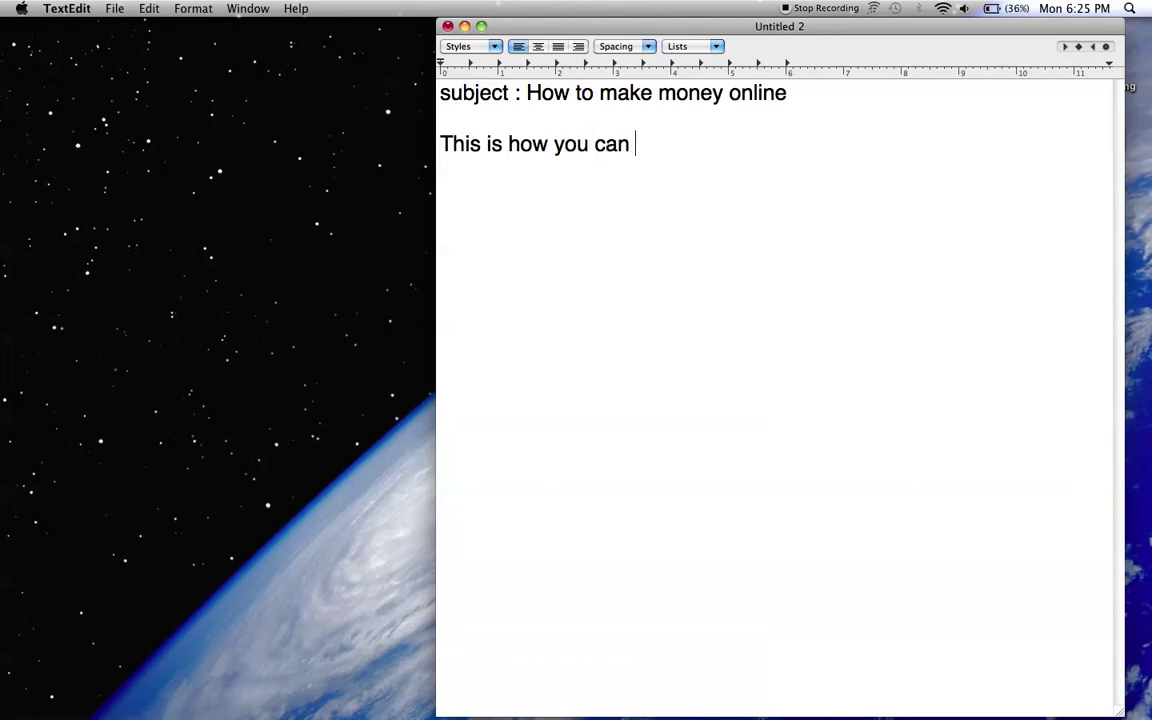
text(create )
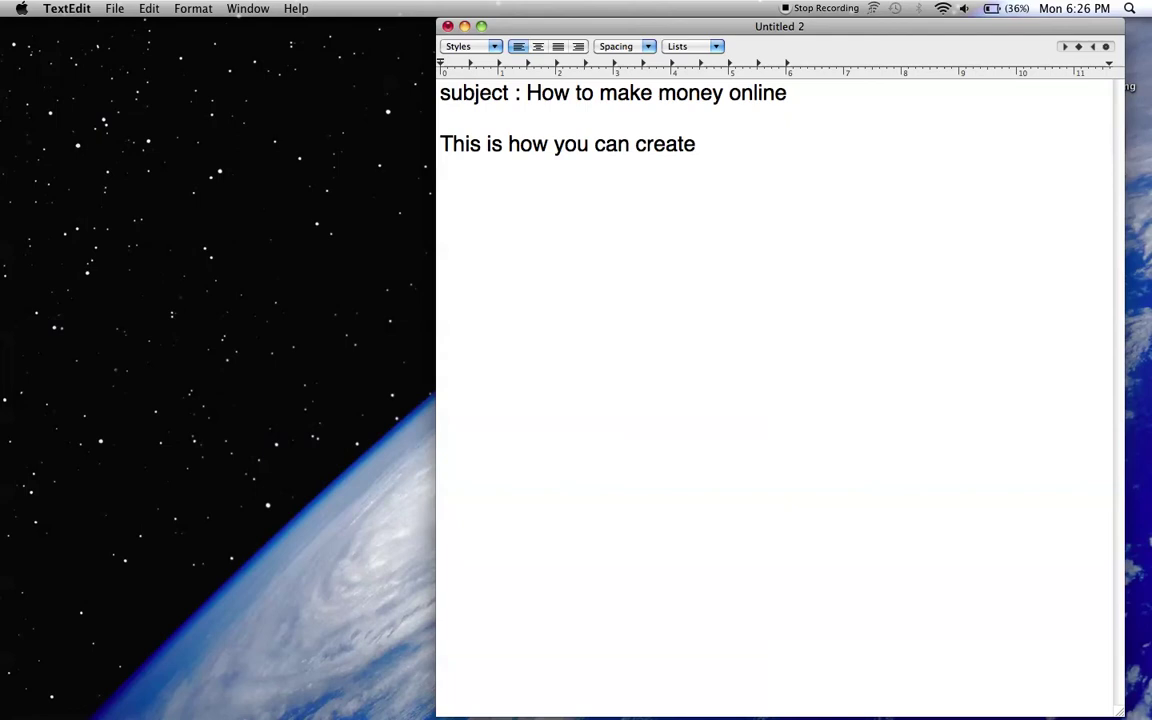
text(lifel)
text(ong f)
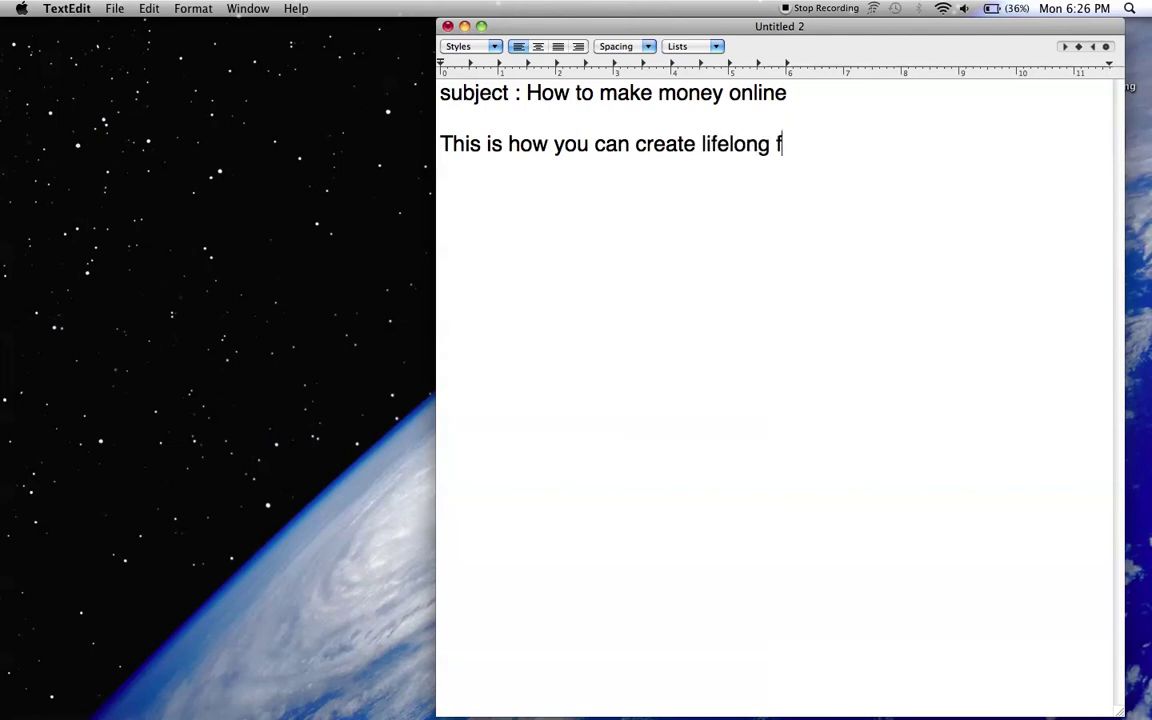
text(inancial )
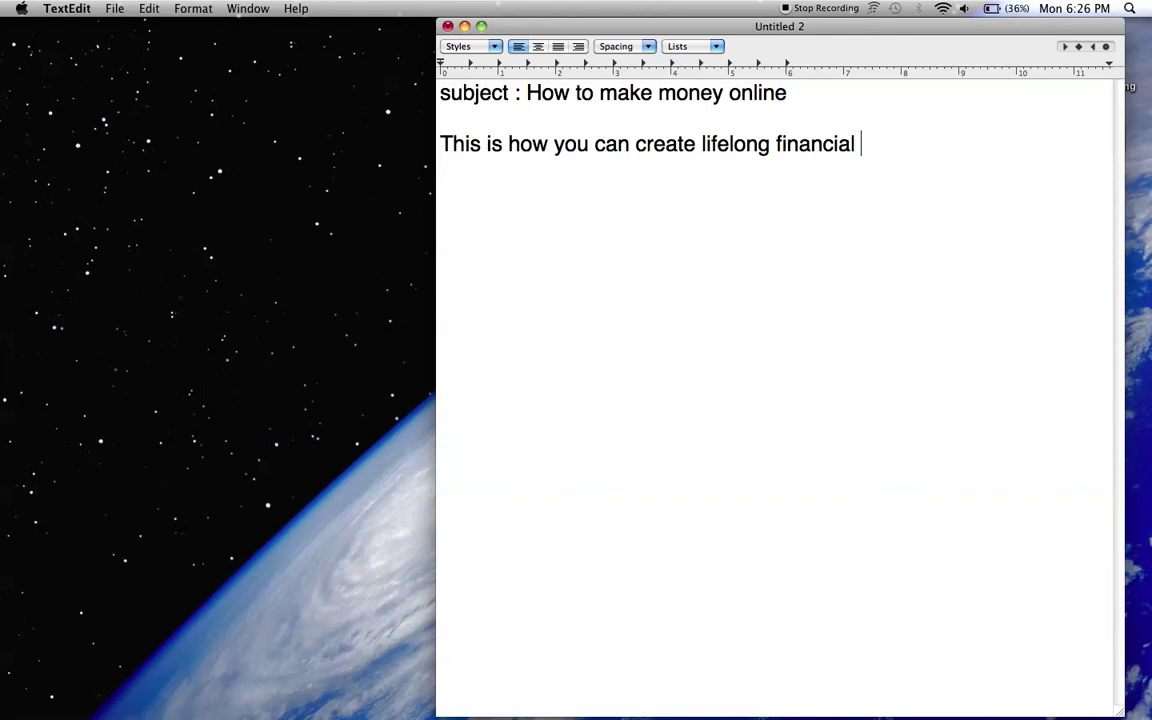
text(inde)
text(pendence)
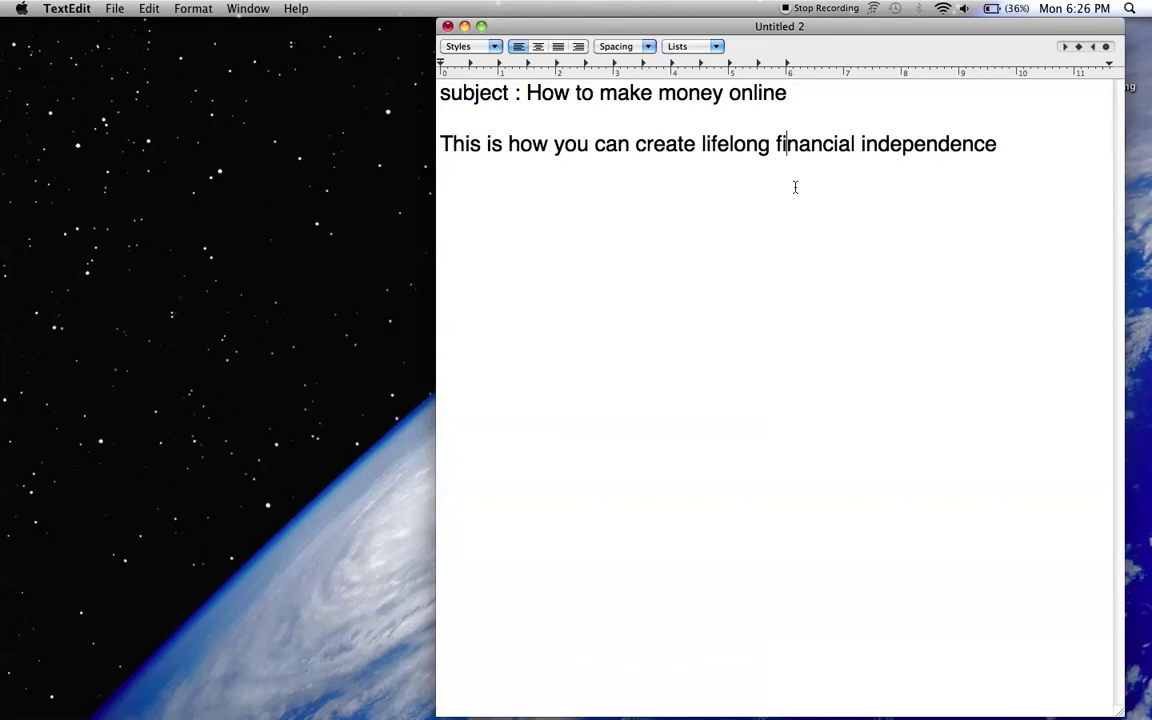
Step: Extend the sentence with 'and create fr.eedom', with a period inside freedom
text(.)
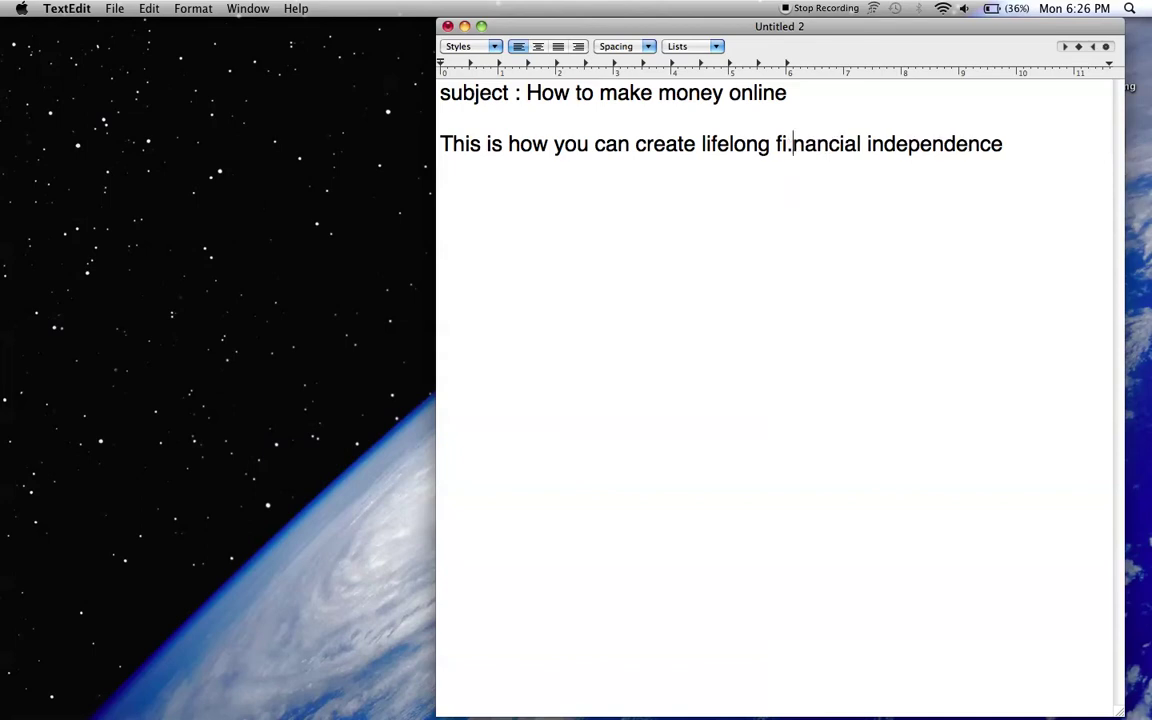
click(1008, 148)
text(a)
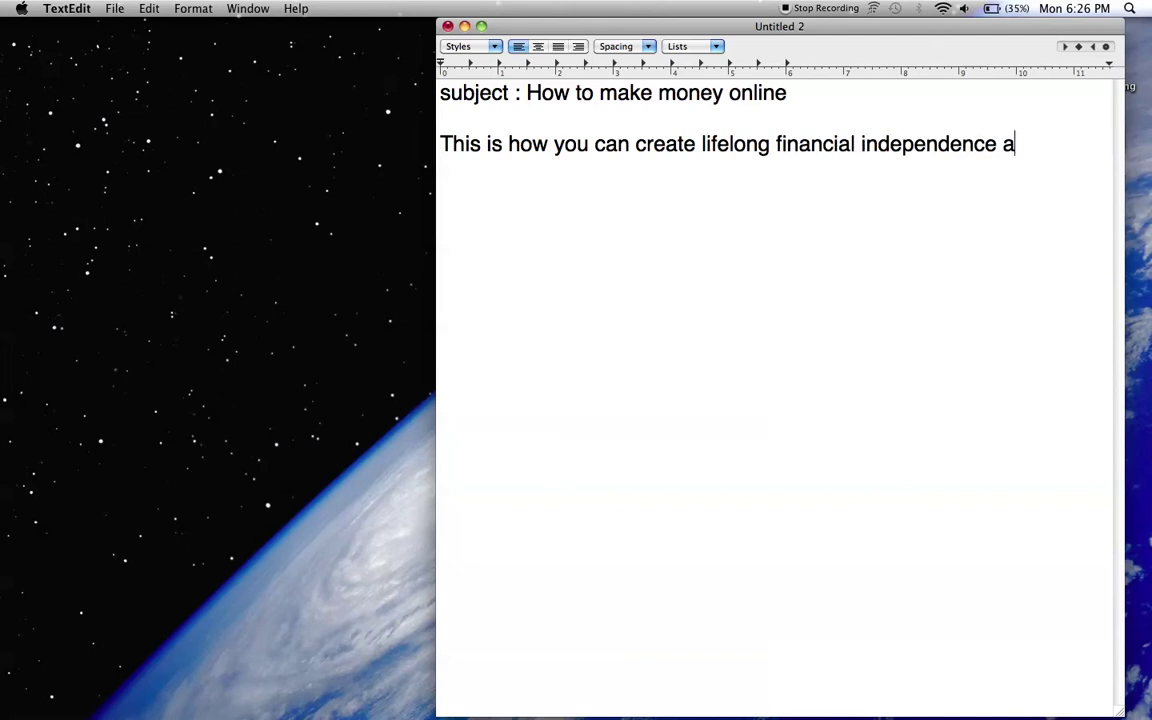
text(and)
key(BackSpace)
text(d create fr)
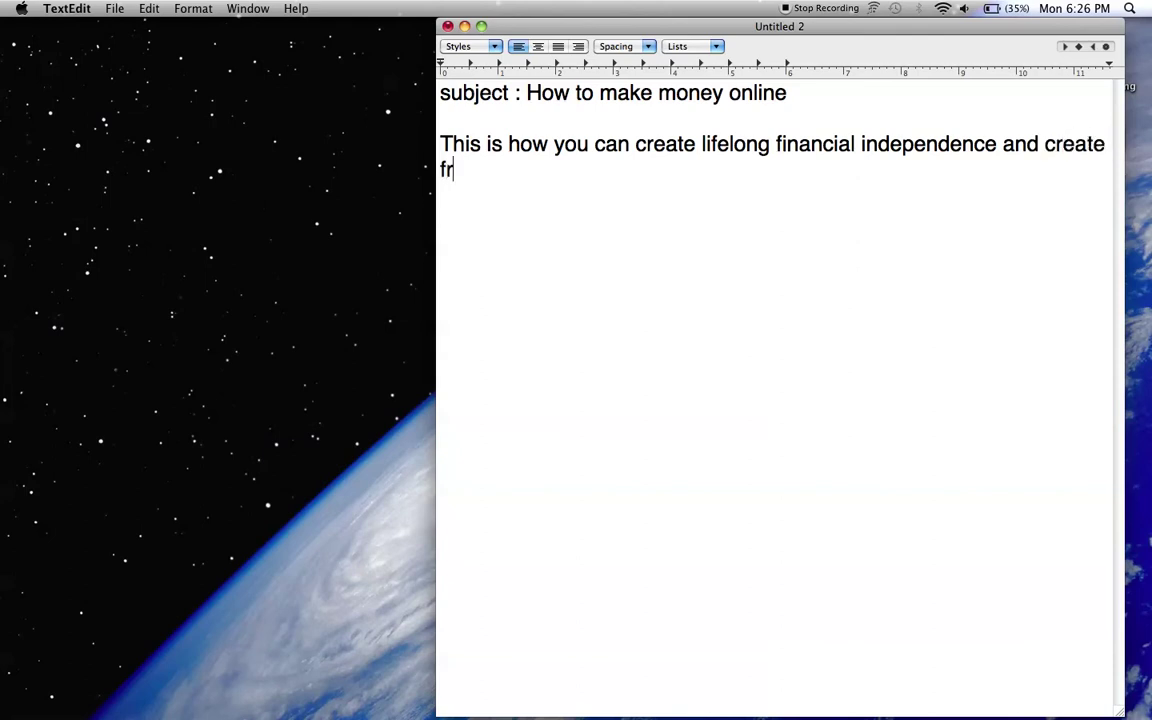
text(eedom)
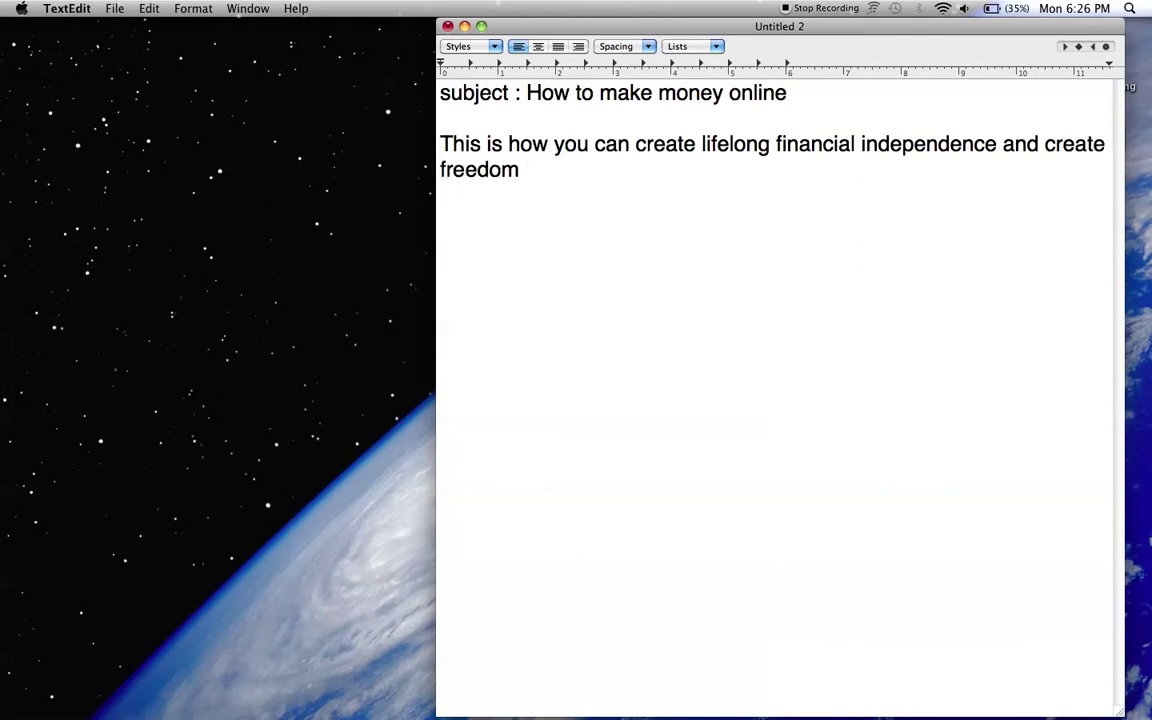
click(459, 168)
text(.)
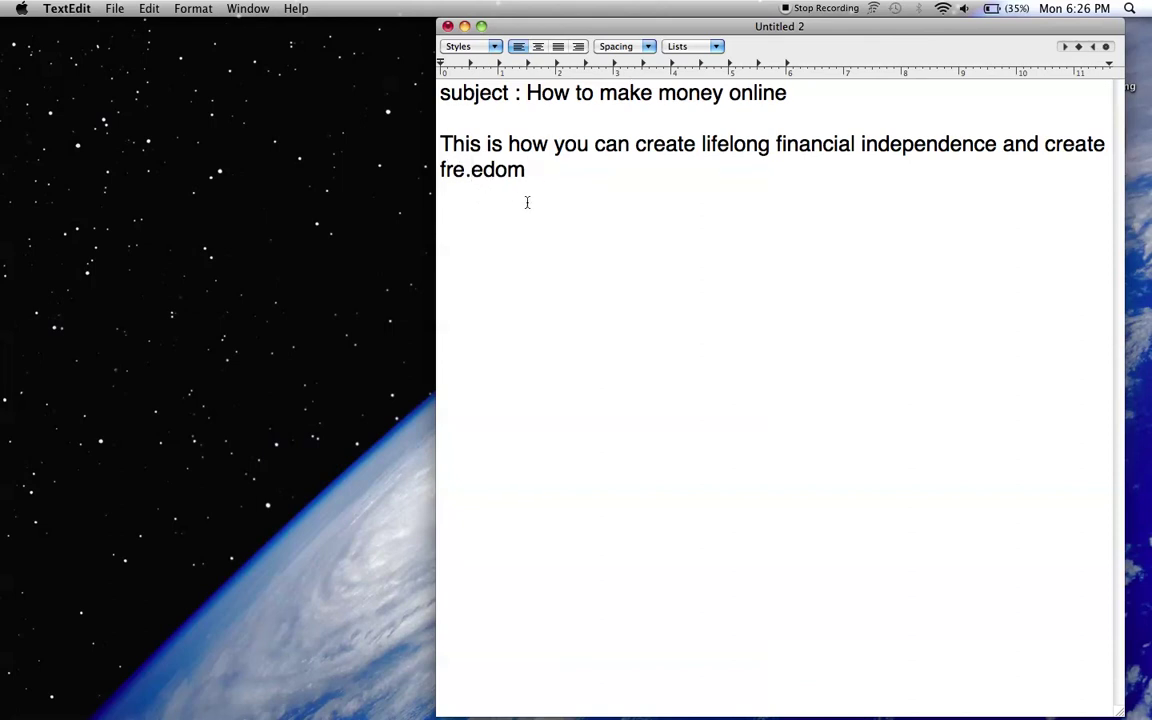
click(558, 182)
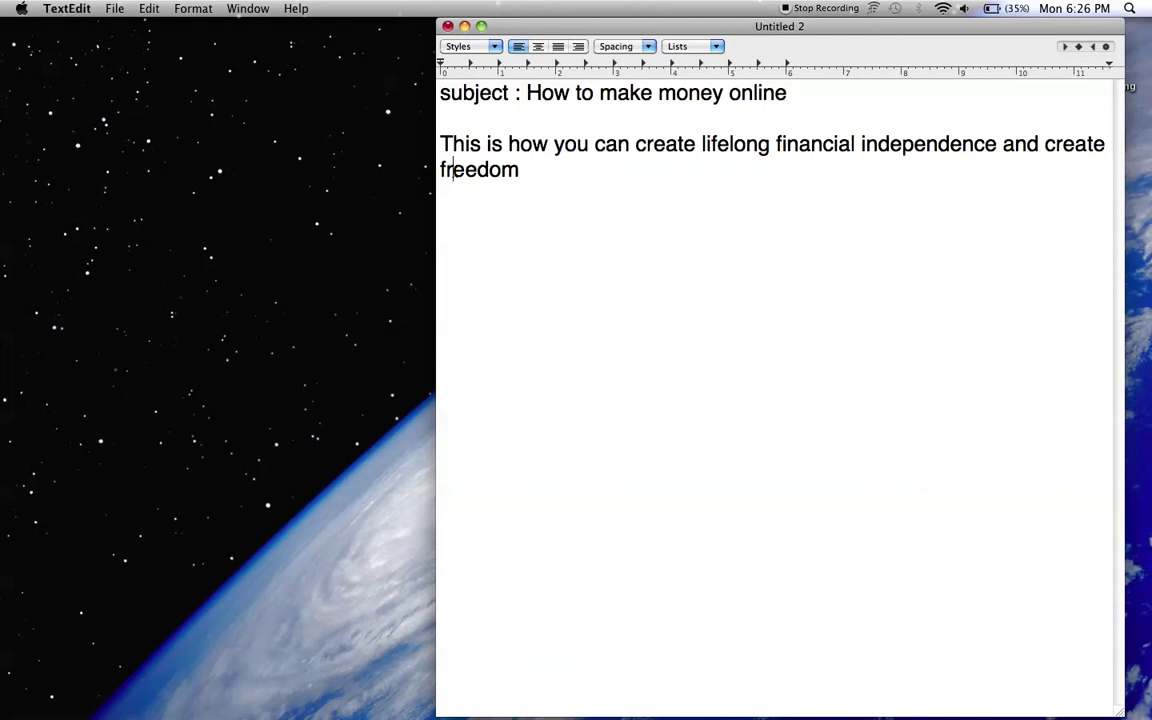
text(.)
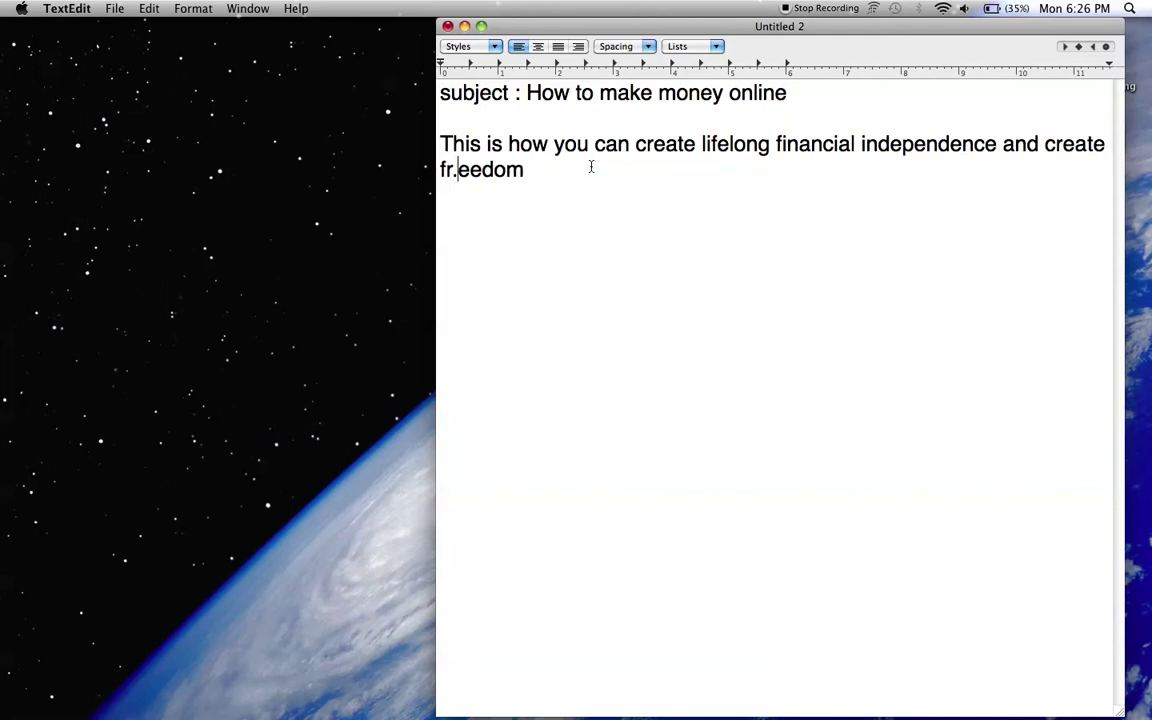
Step: Insert periods inside money and financial, making them m.oney and fin.ancial
click(674, 93)
text(.)
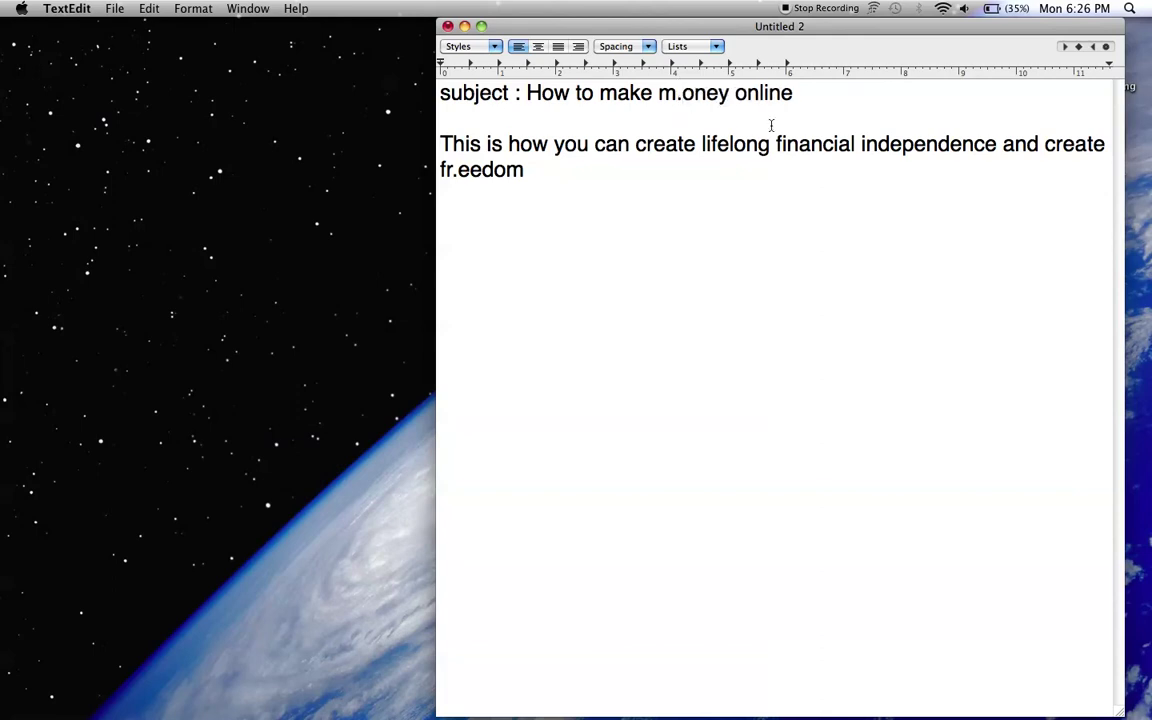
click(802, 144)
text(.)
Step: End the sentence with 'working from home' and start a new line
click(649, 169)
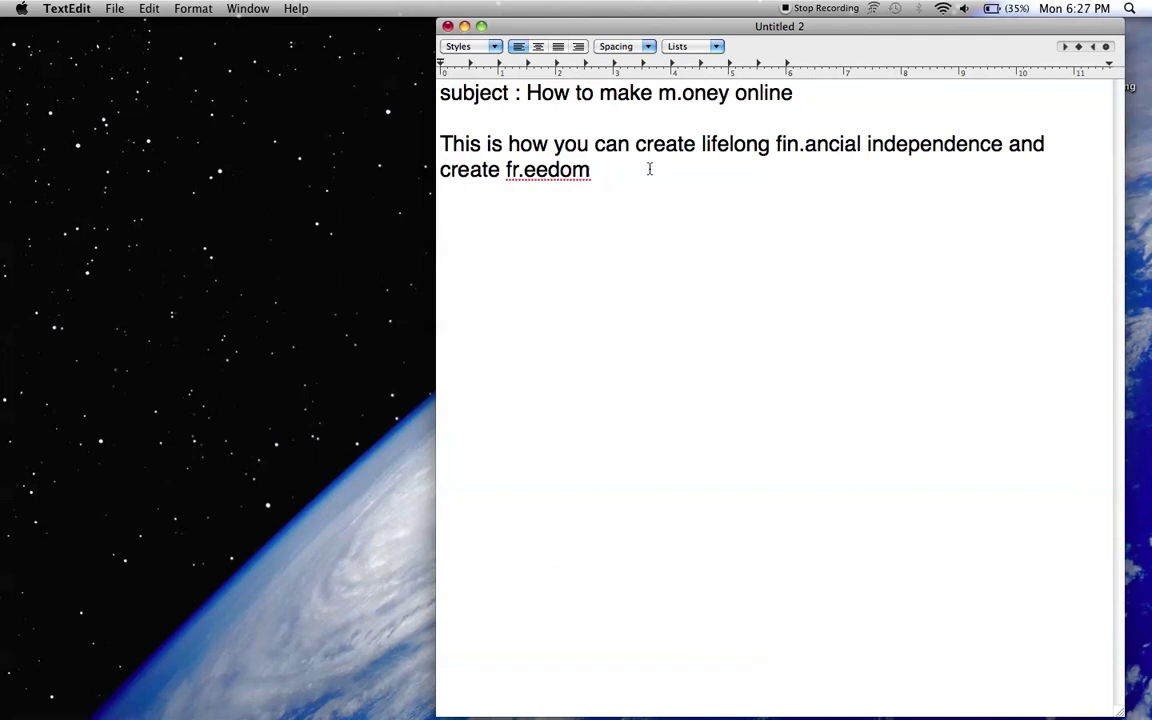
text(  wo)
text(r)
text(king )
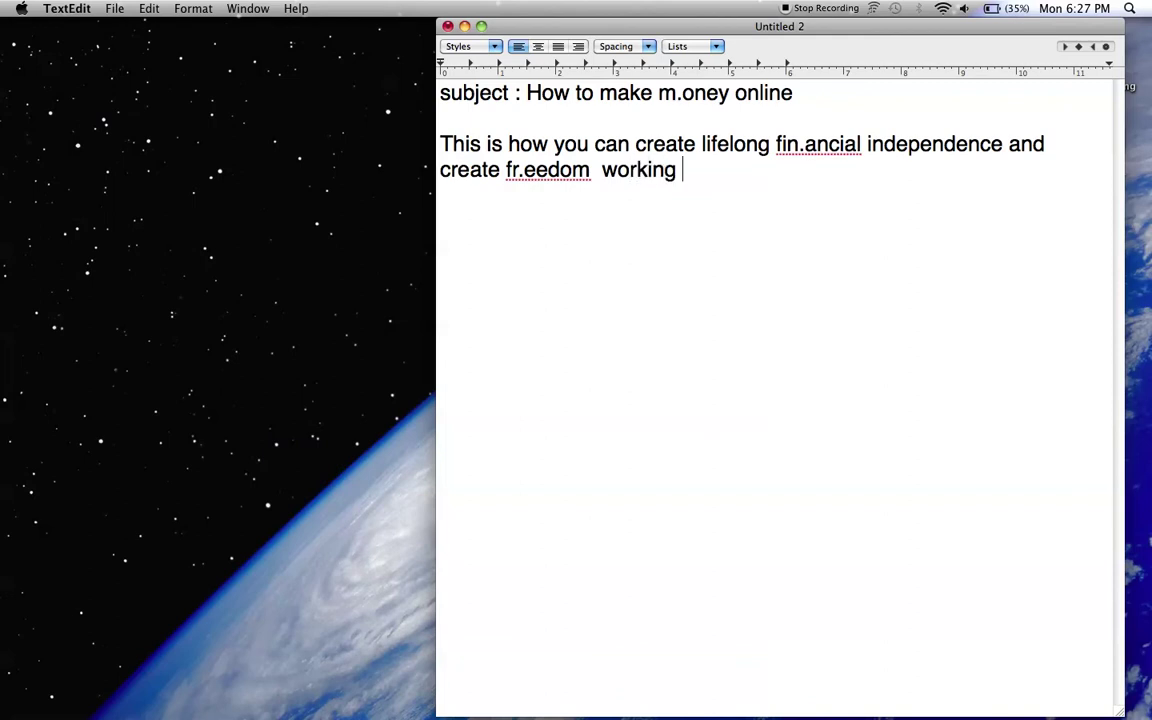
text(from hime)
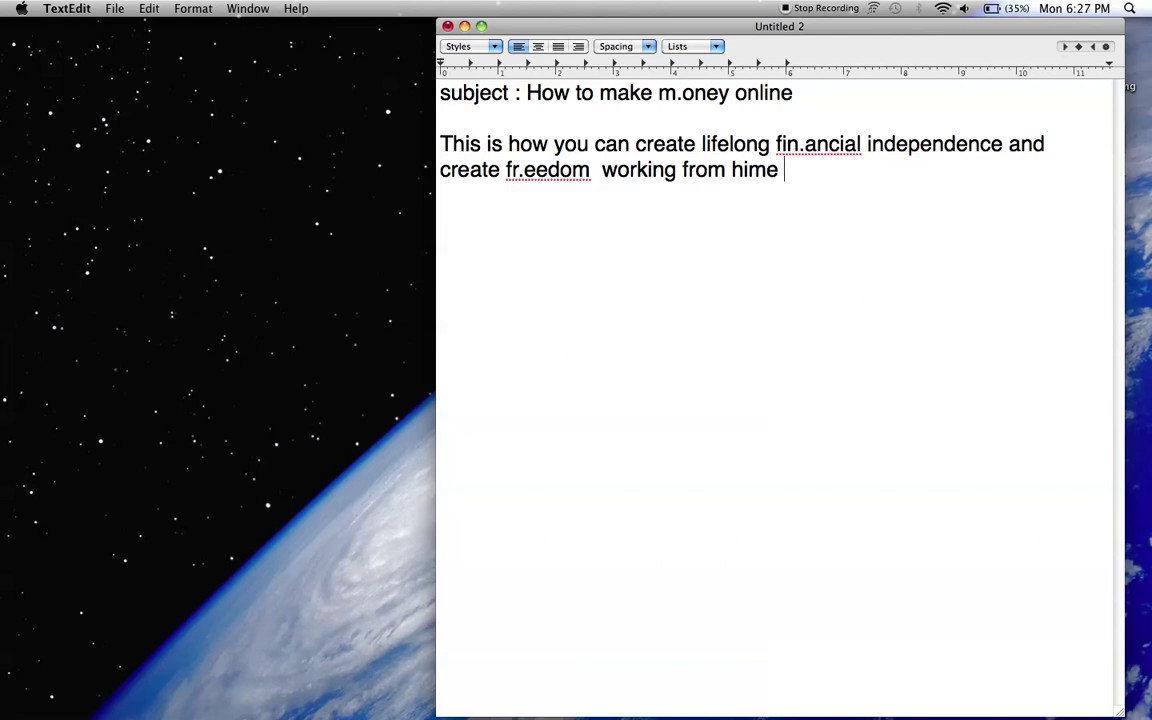
key(BackSpace)
key(BackSpace)
key(BackSpace)
text(om)
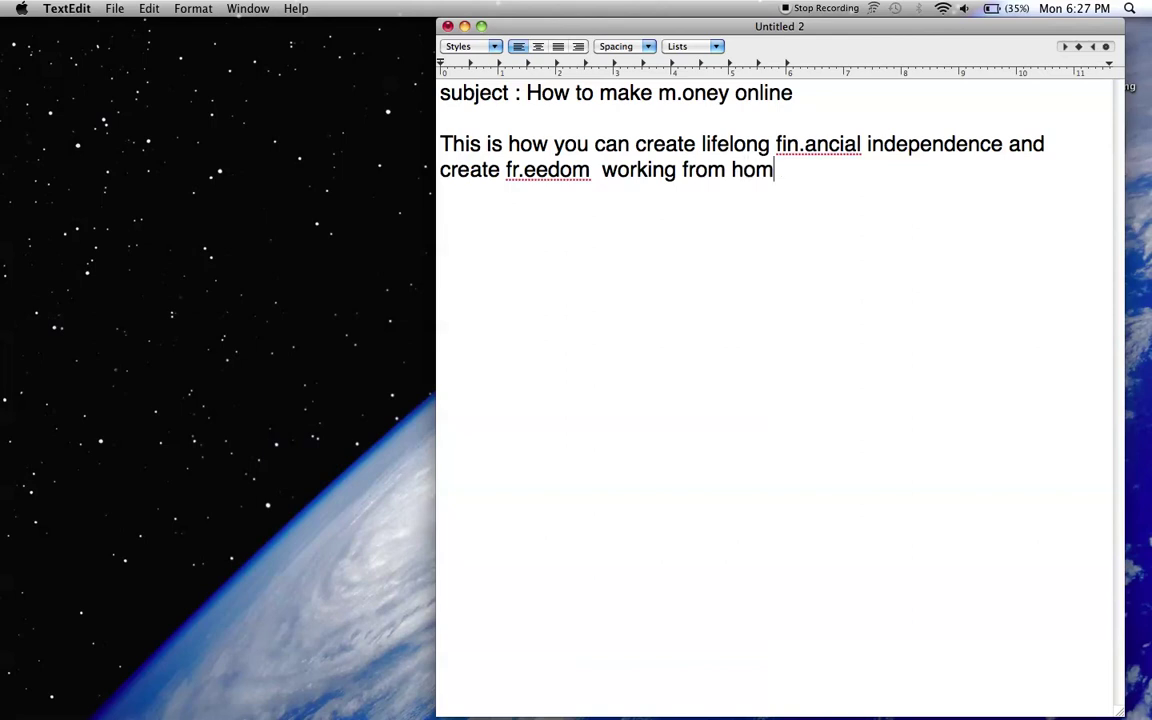
text(e)
key(Return)
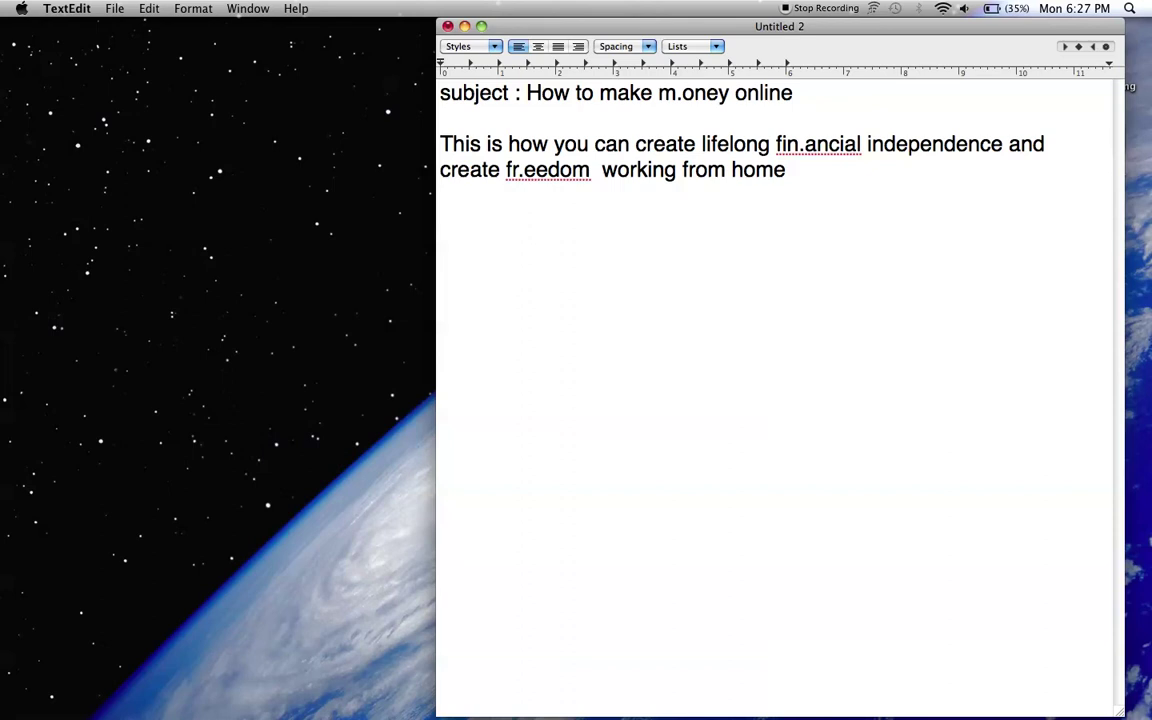
Step: Type 'This is a f.ree program that you can start up just click the link below', fixing typos
text(Thsi)
key(BackSpace)
key(BackSpace)
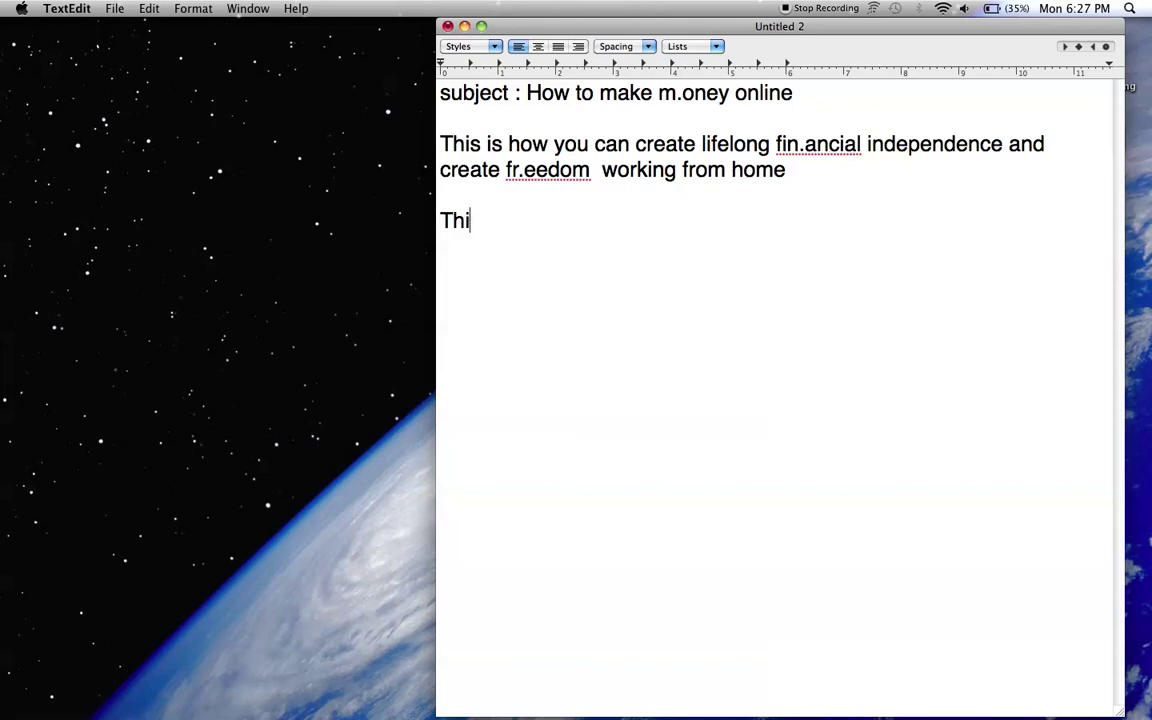
key(BackSpace)
text(is is)
text( a fr)
text(.ee)
key(BackSpace)
key(BackSpace)
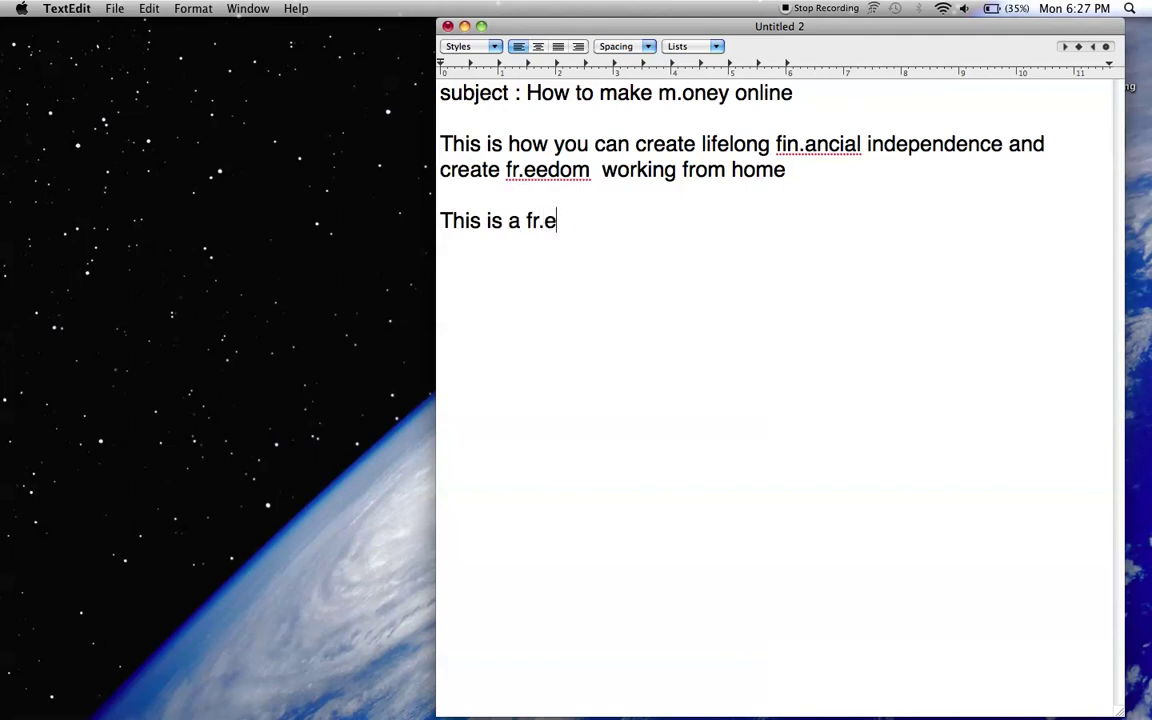
key(BackSpace)
key(BackSpace)
key(BackSpace)
text(.r)
text(ee p)
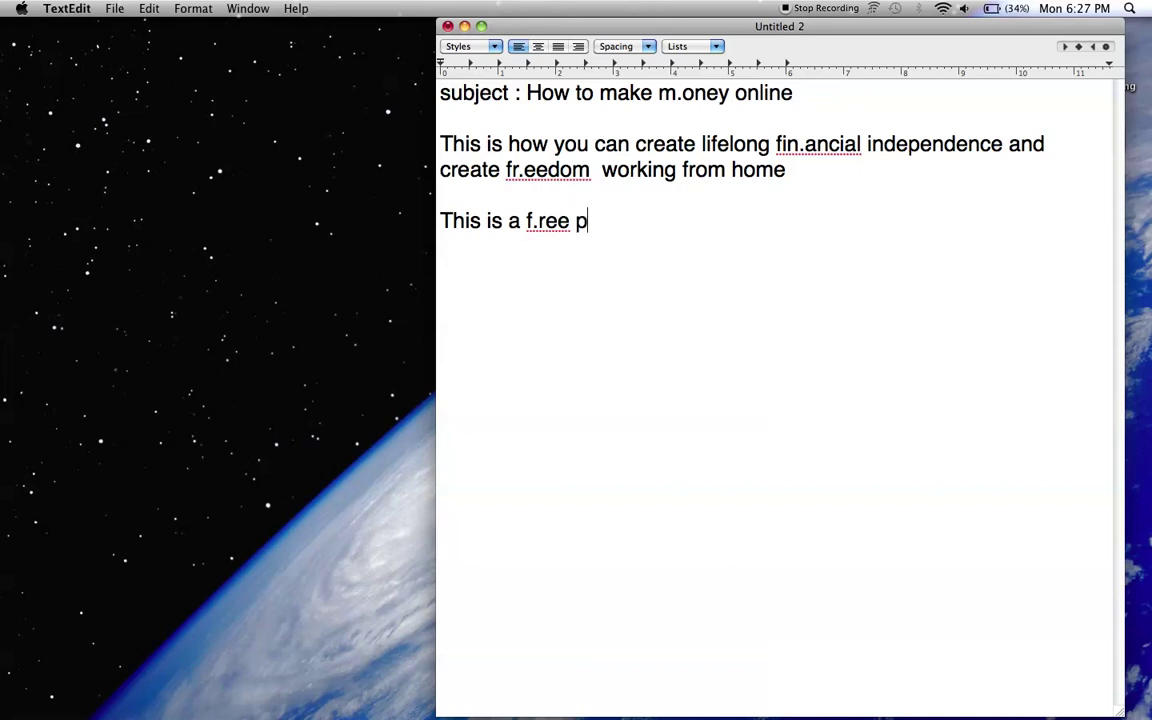
text(rogram)
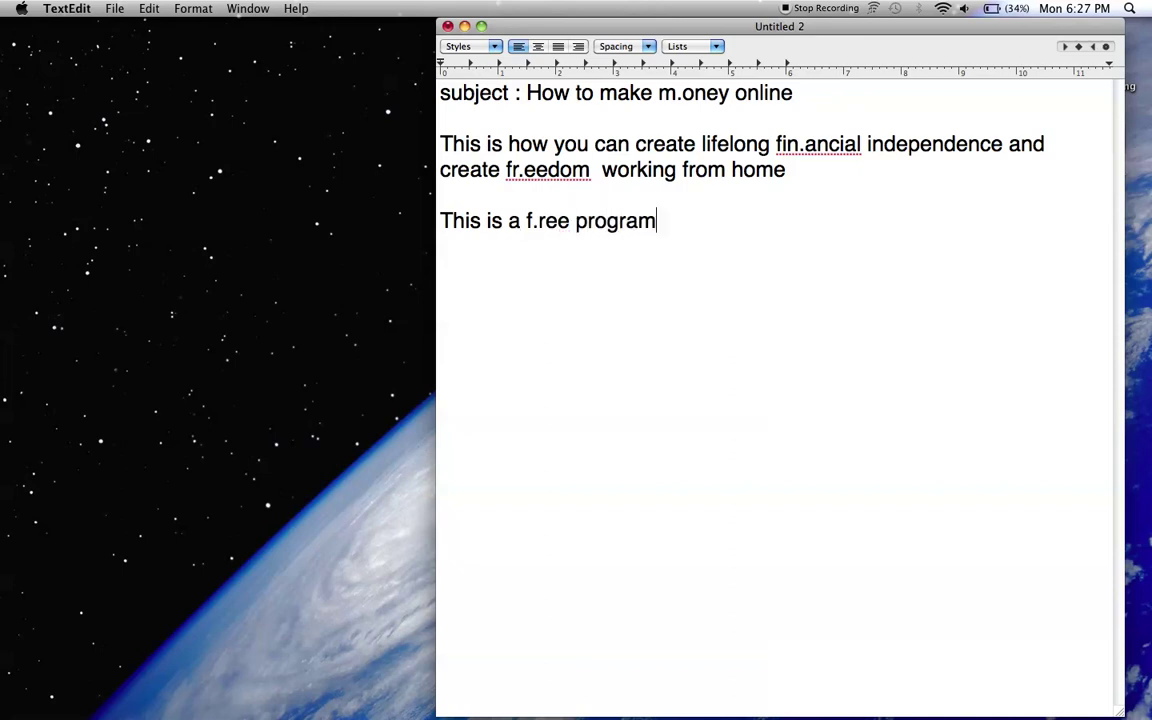
text( that you c)
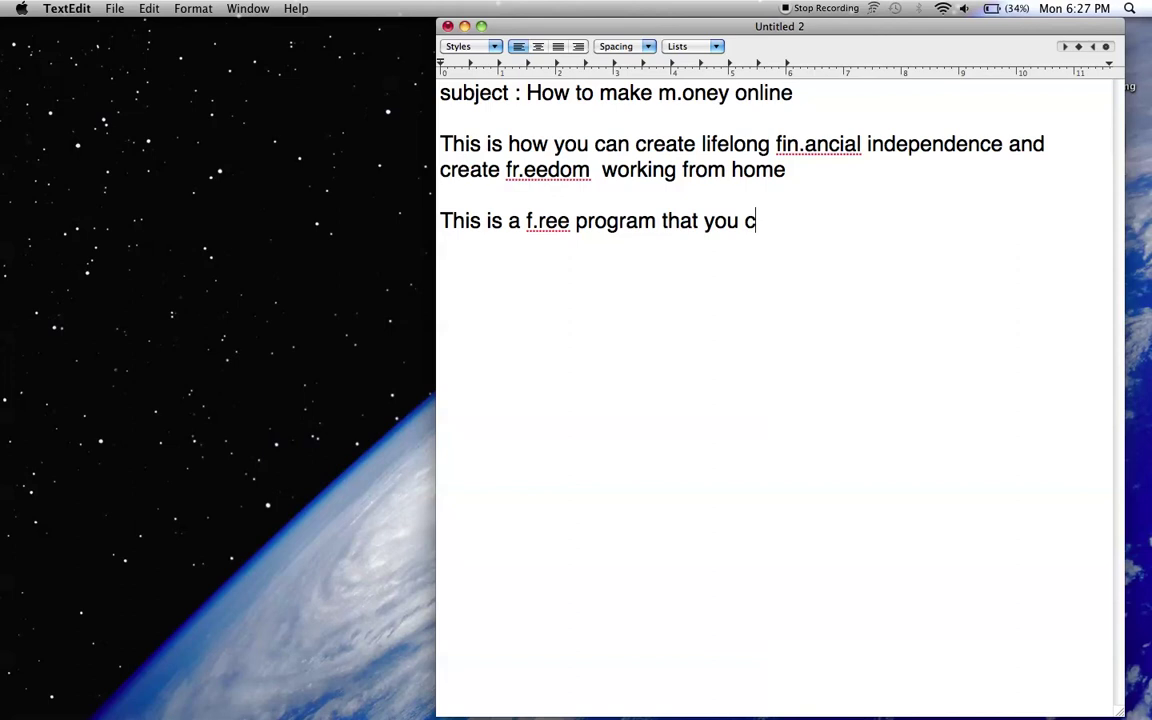
text(an start )
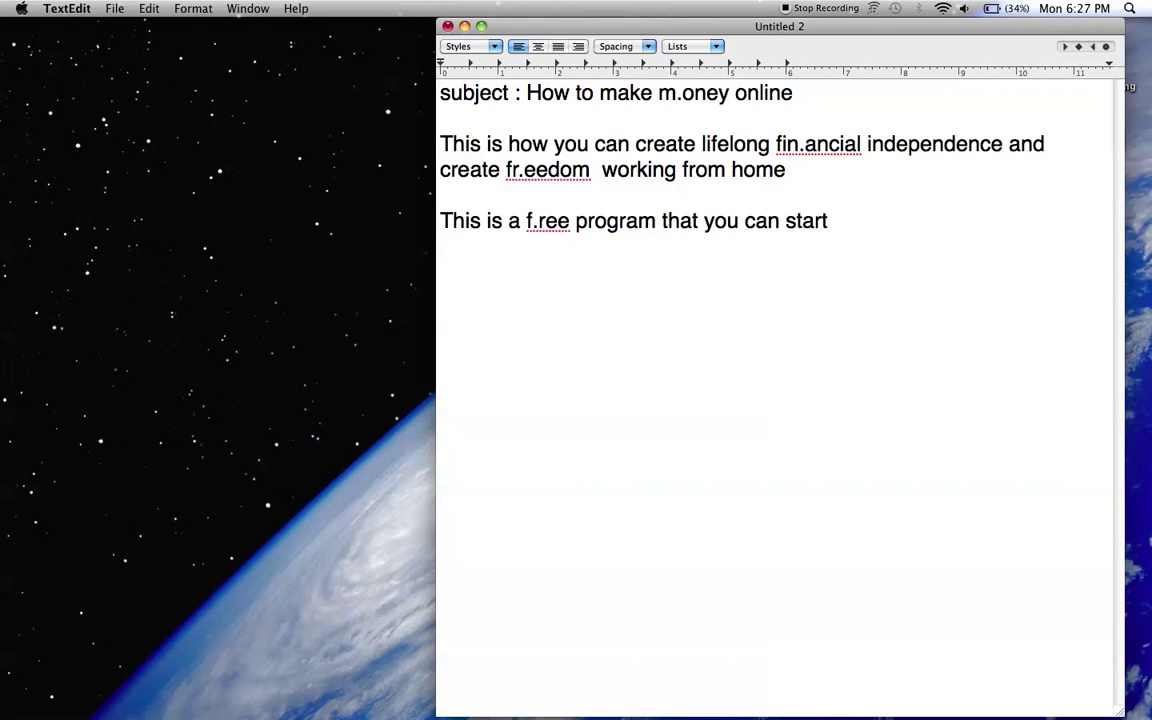
text(up jus)
text(t clo)
key(BackSpace)
text(ic)
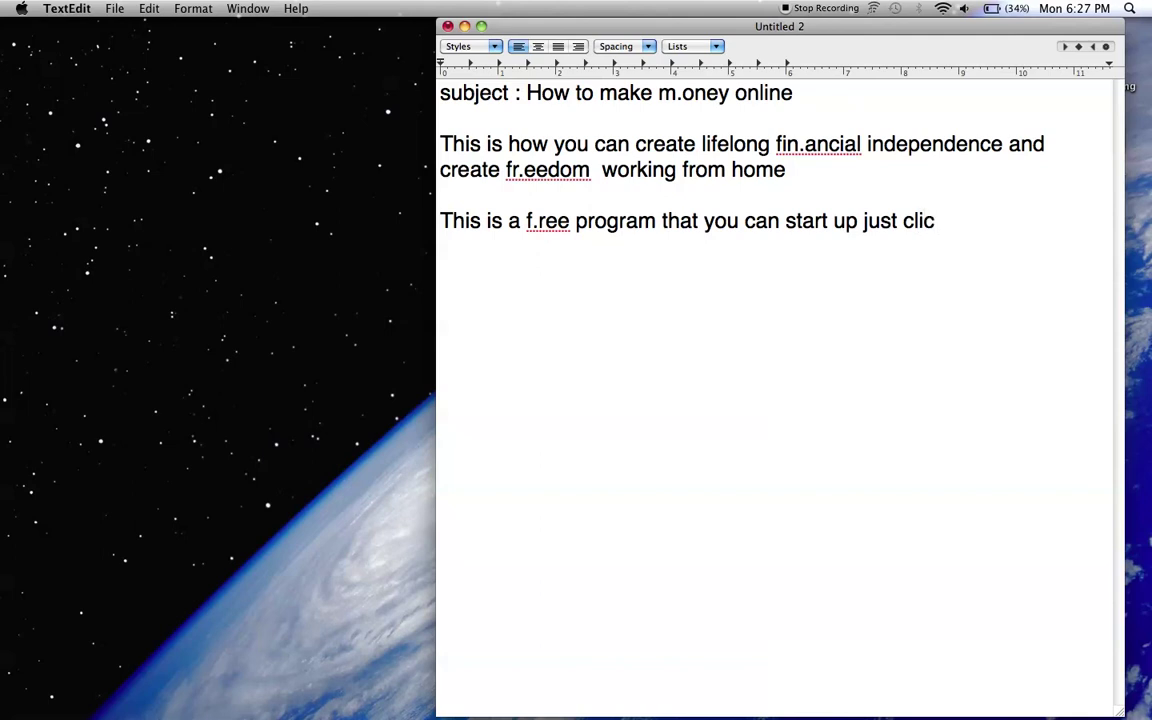
text(k the link )
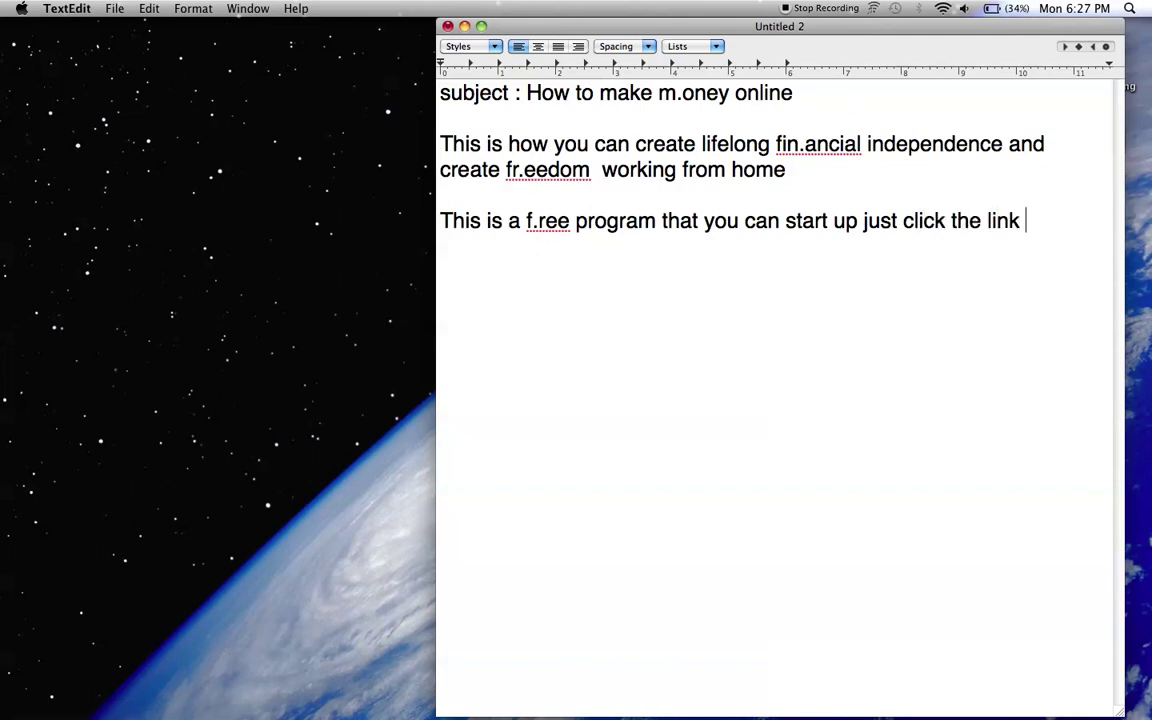
text(below)
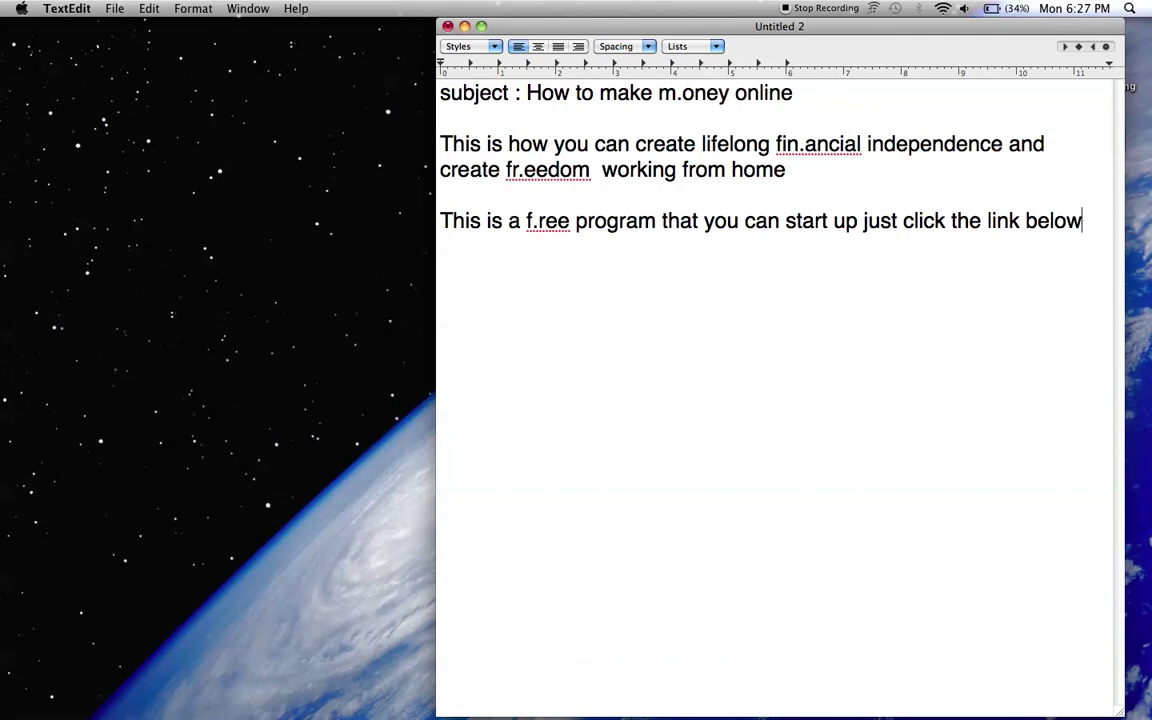
key(Return)
Step: Highlight the dotted words fr.eedom, m.oney and fin.ancial to point them out
drag(506, 170, 535, 172)
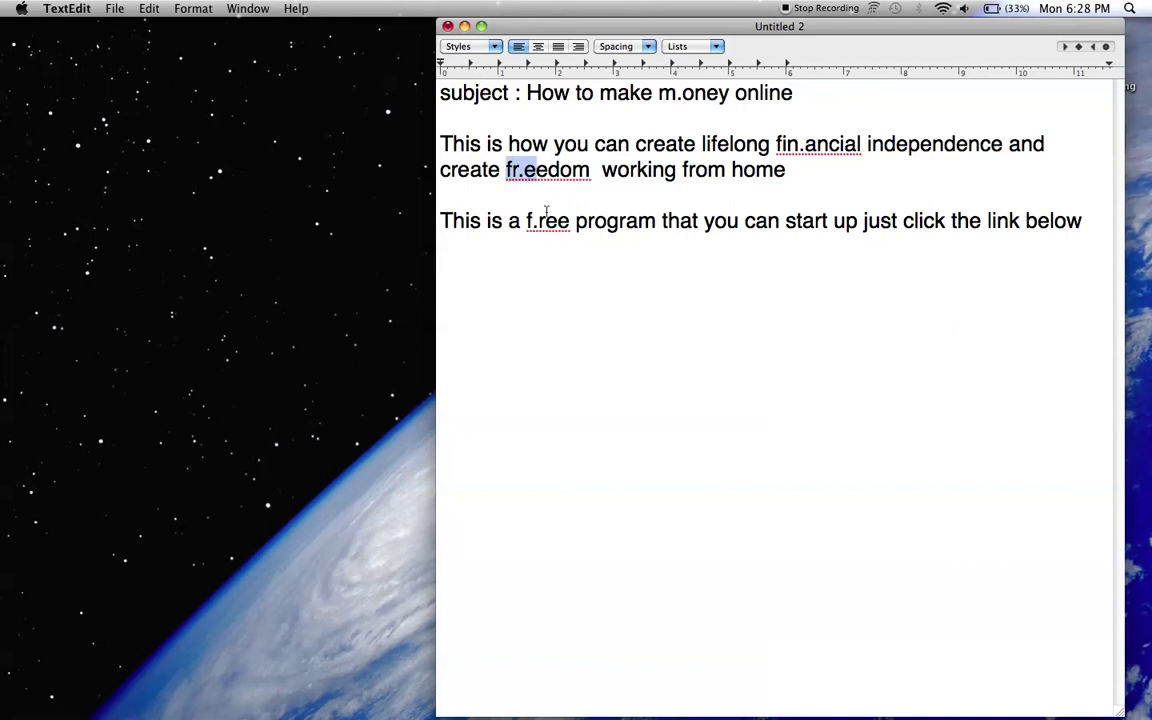
drag(533, 220, 578, 193)
drag(640, 92, 680, 92)
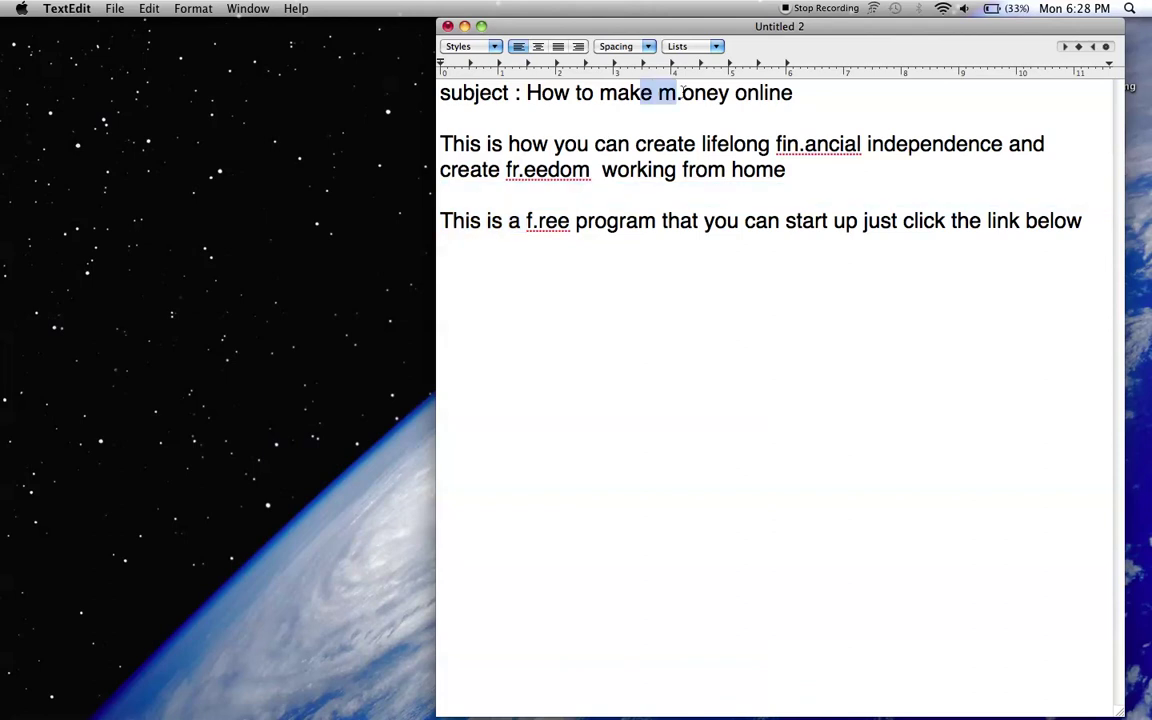
drag(788, 148, 828, 160)
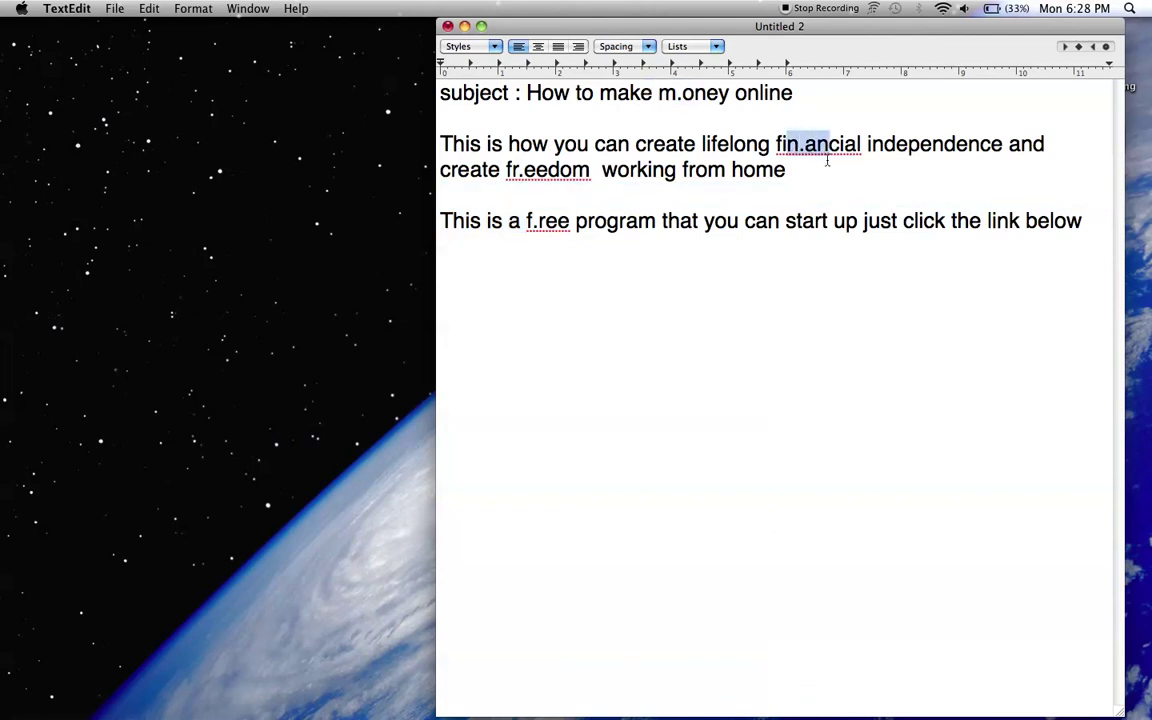
triple_click(772, 246)
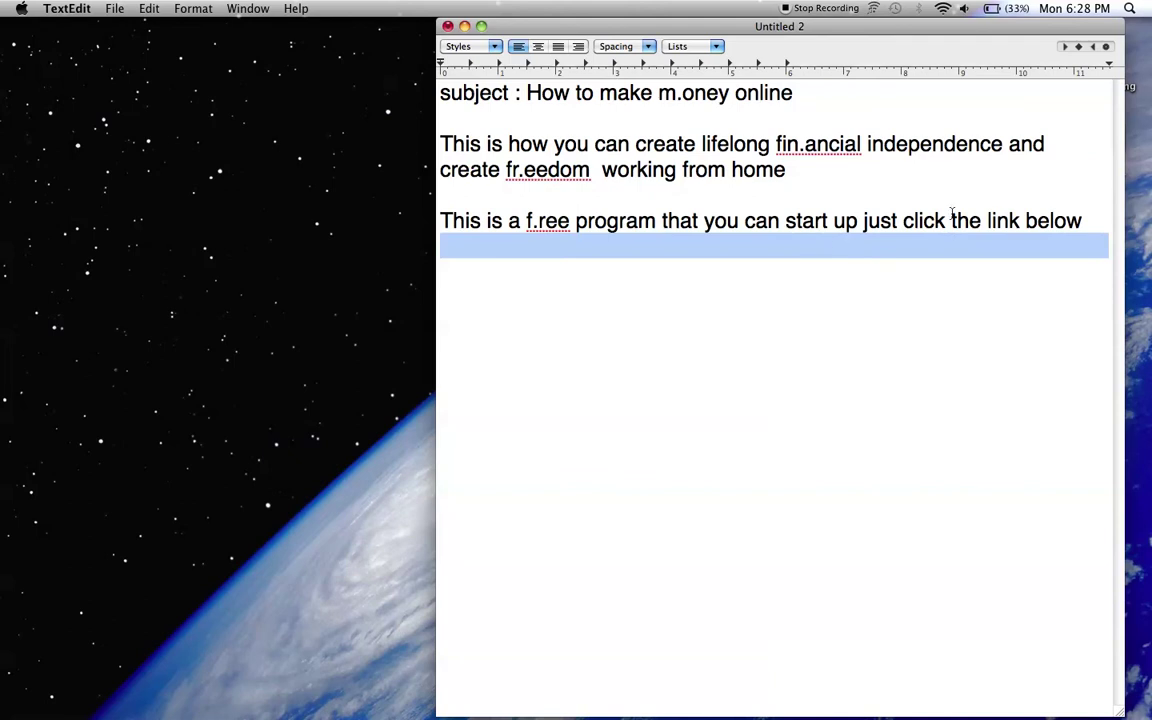
Step: Insert 'your own b.usiness' after 'start up' and highlight the dotted word
click(836, 218)
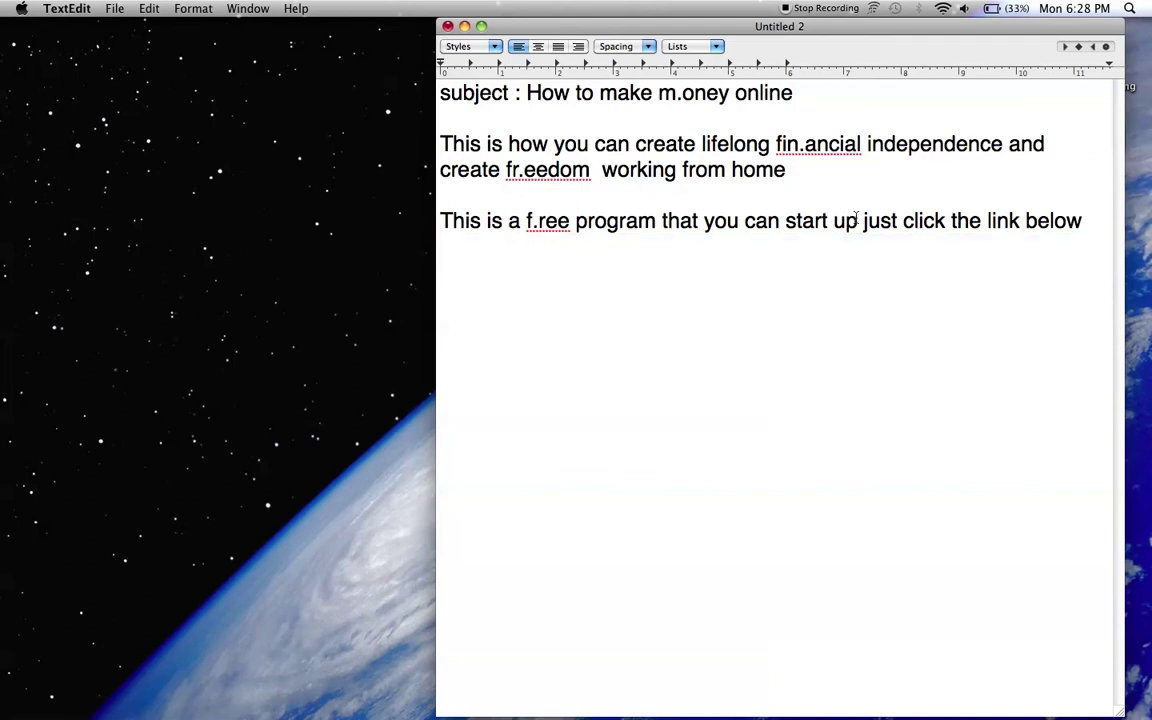
text(your o )
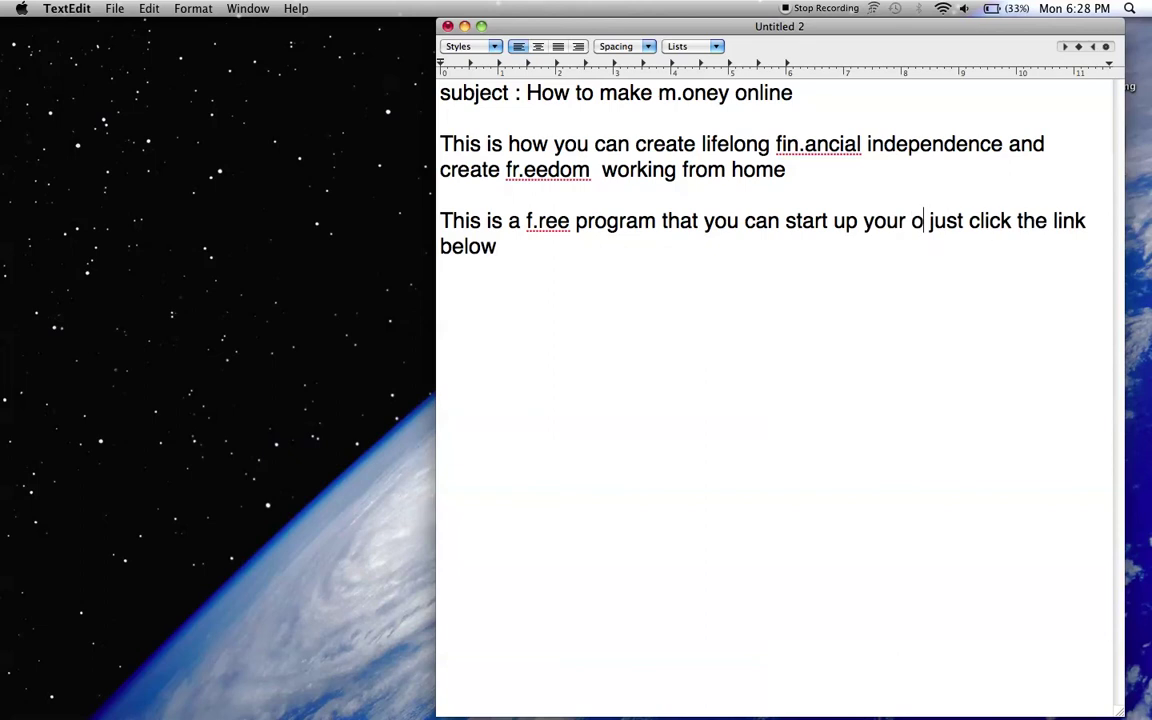
text(wn busines)
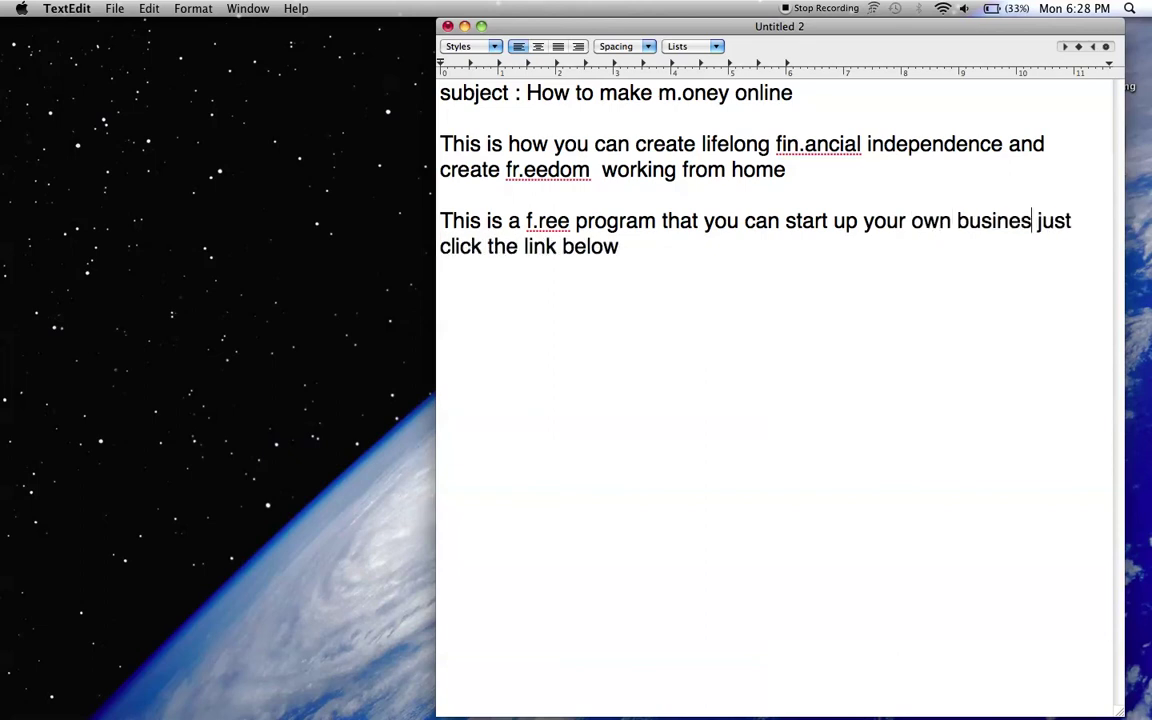
text(s)
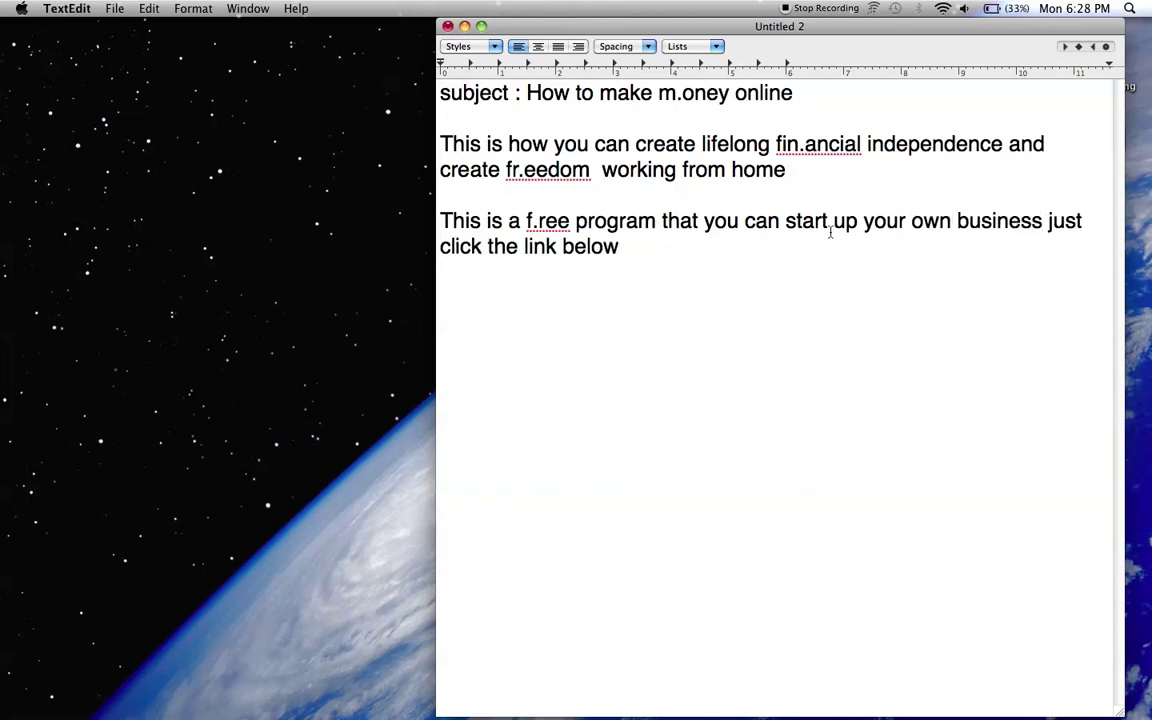
click(970, 222)
text(.)
drag(957, 222, 1050, 224)
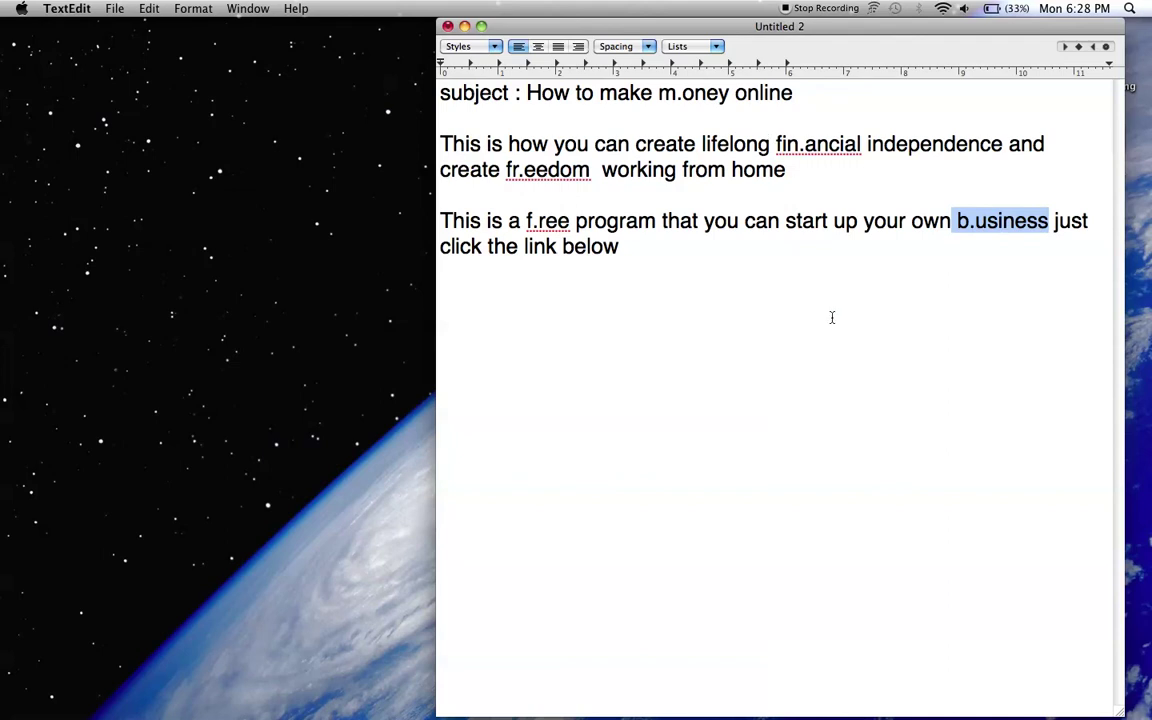
click(709, 265)
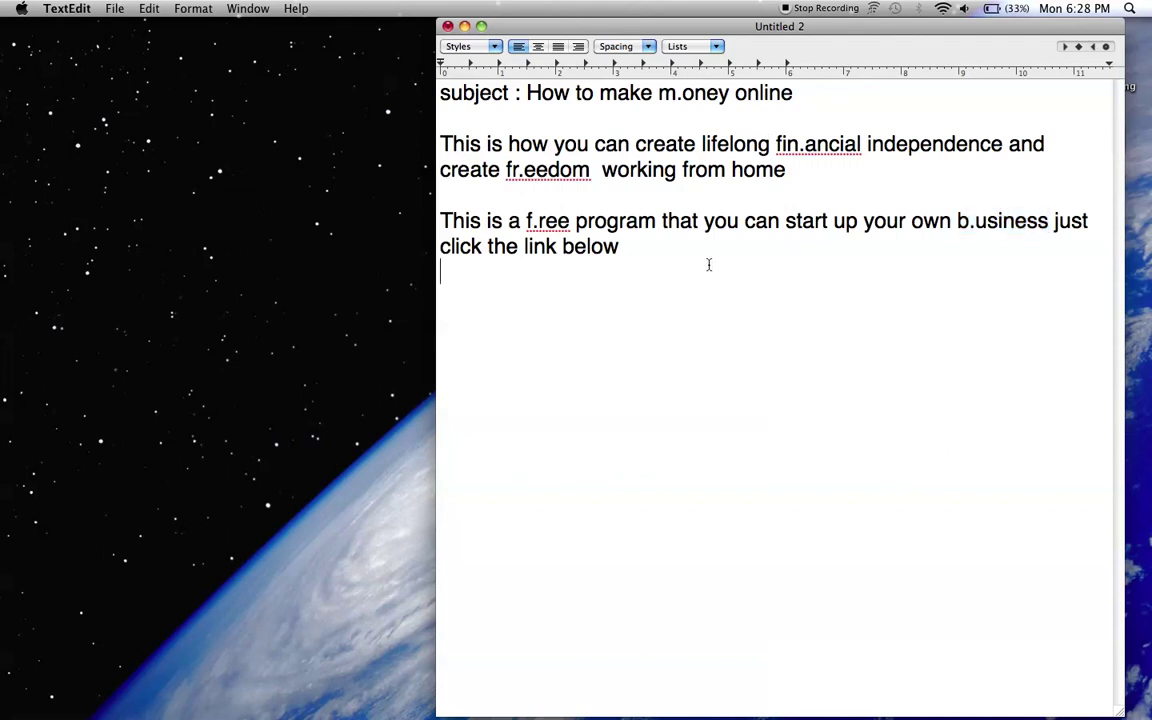
click(657, 256)
drag(485, 192, 562, 246)
click(562, 246)
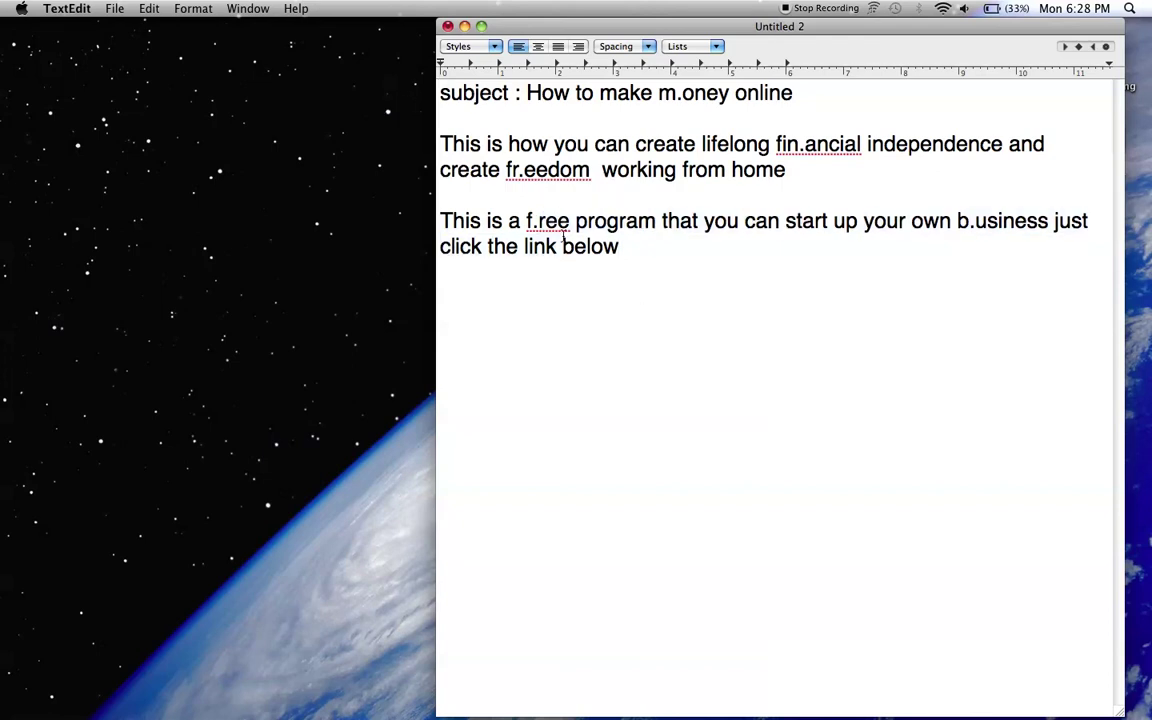